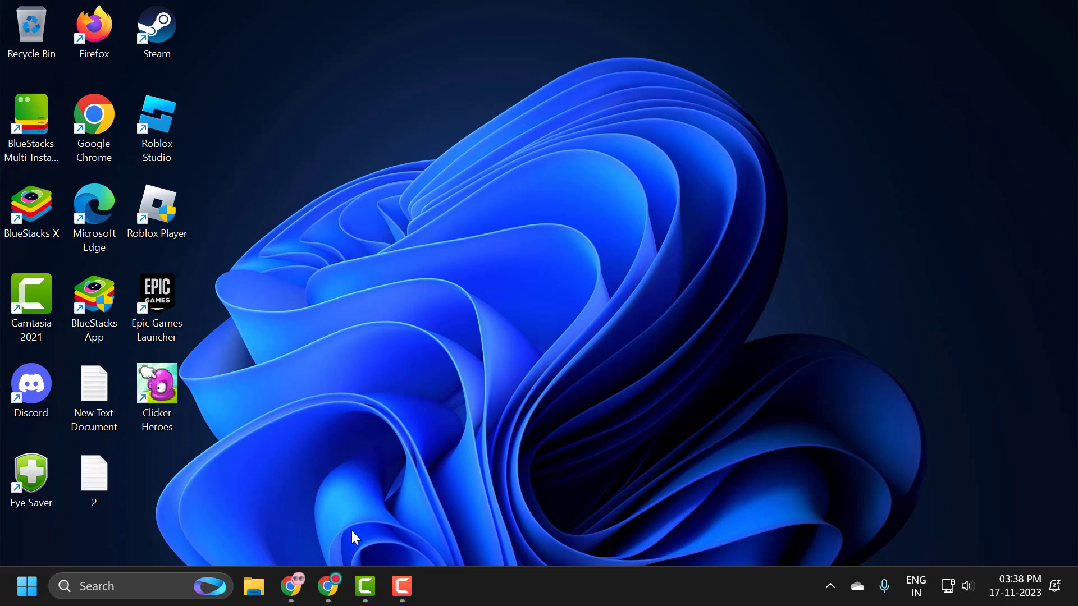
Step: Search the web in Chrome for "chrome old version" and open Slimjet's page of older Chrome downloads
left_click(334, 571)
left_click(431, 60)
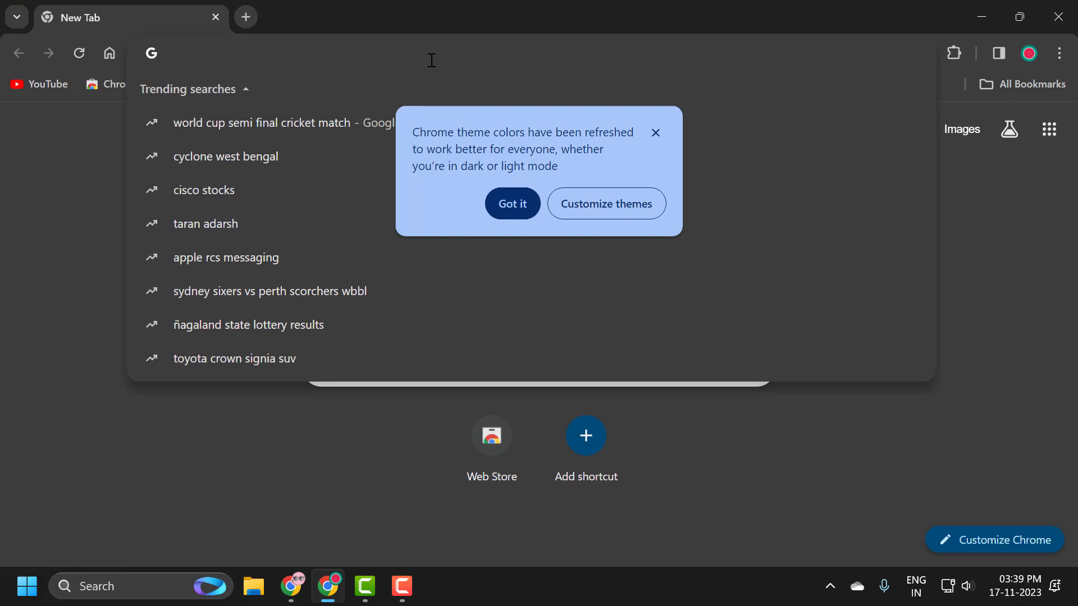
type("chrome o")
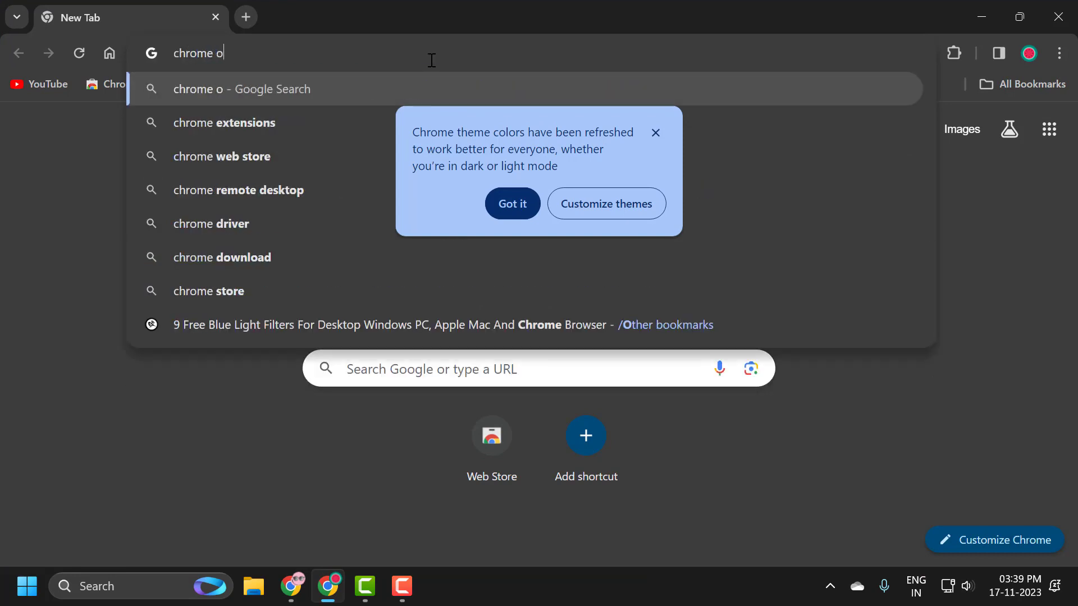
type("ld ve")
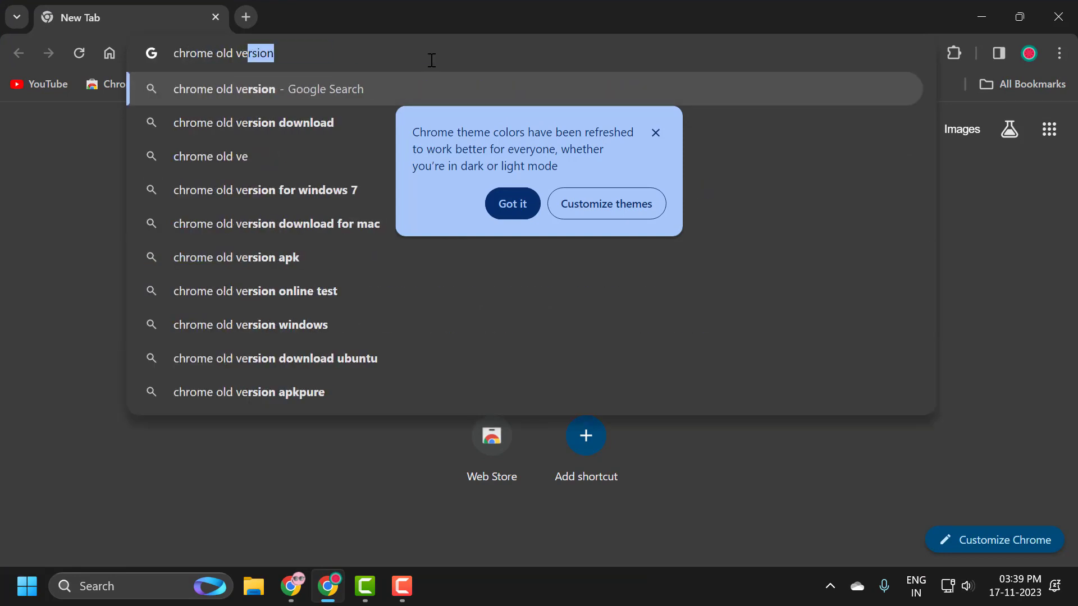
type("rsions")
key("BackSpace")
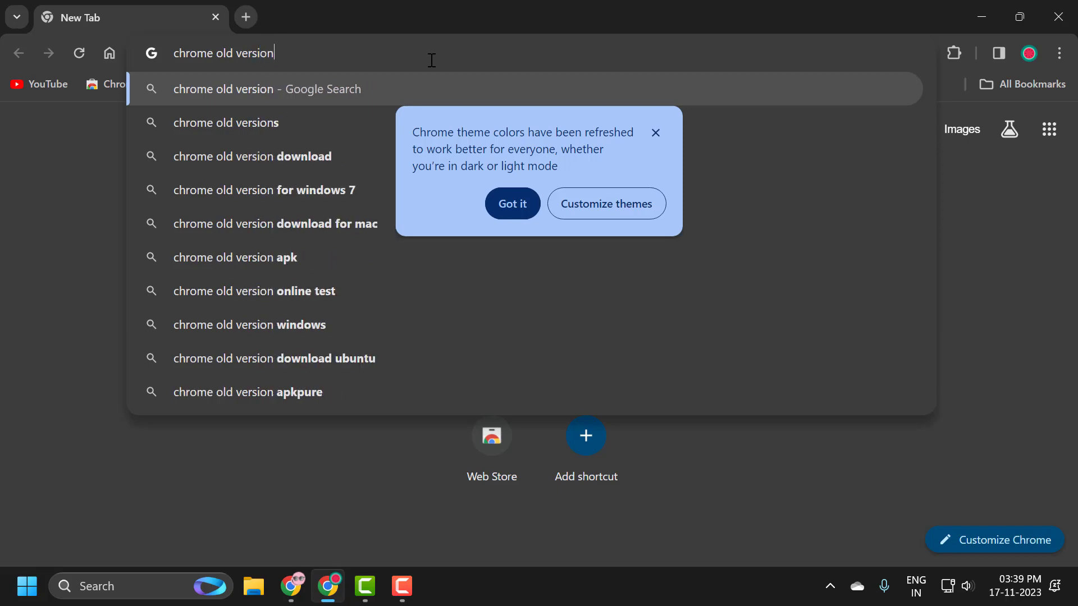
key("Return")
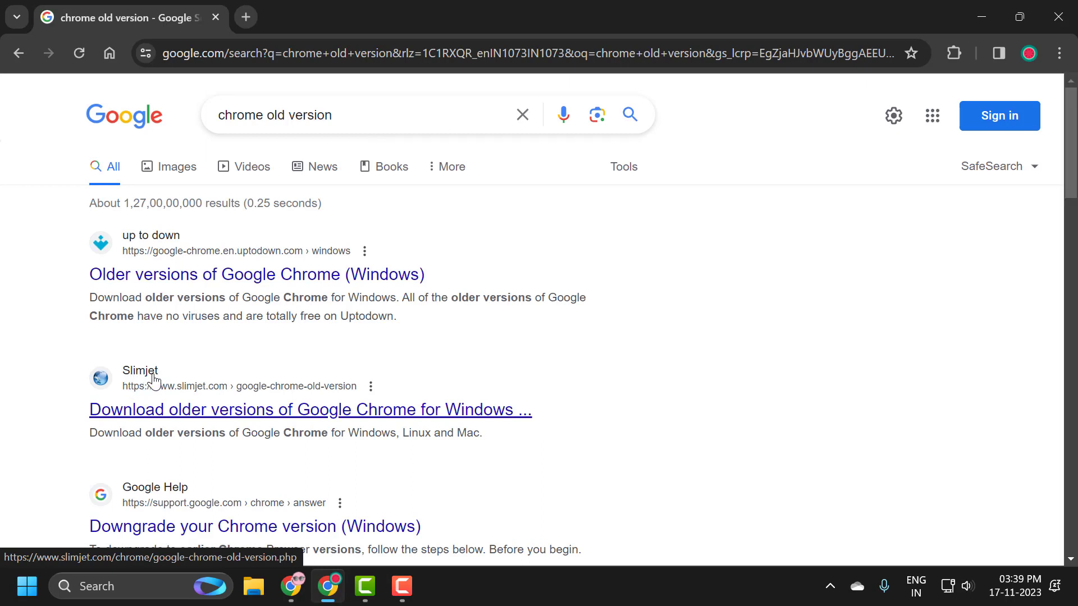
scroll(252, 376, "down", 1)
left_click(293, 330)
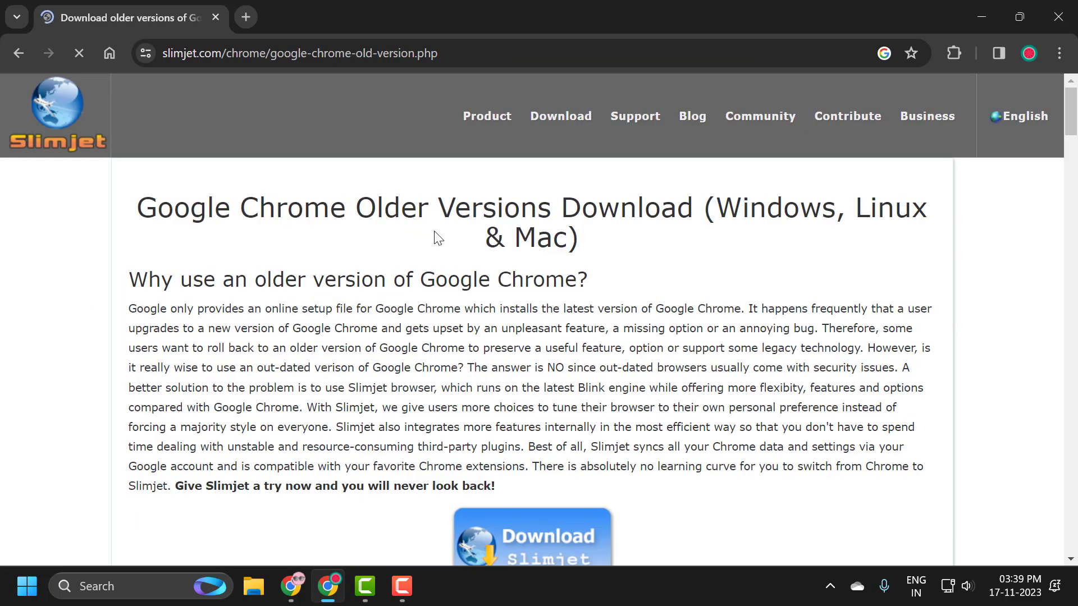
Step: Examine the 32-bit and 64-bit lists of older Chrome versions available for Windows
scroll(437, 238, "down", 15)
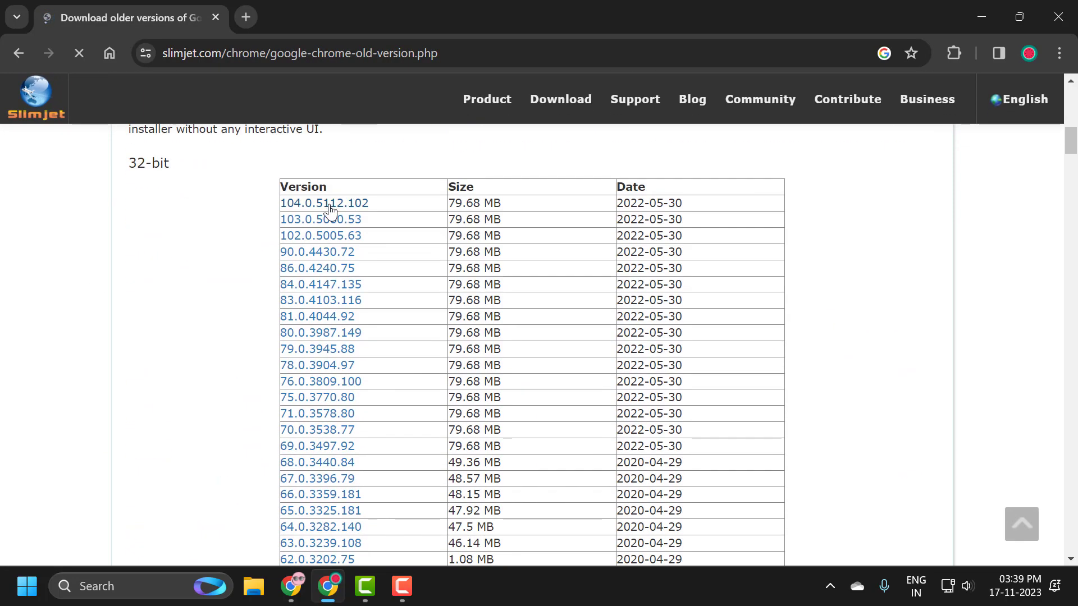
scroll(132, 164, "up", 3)
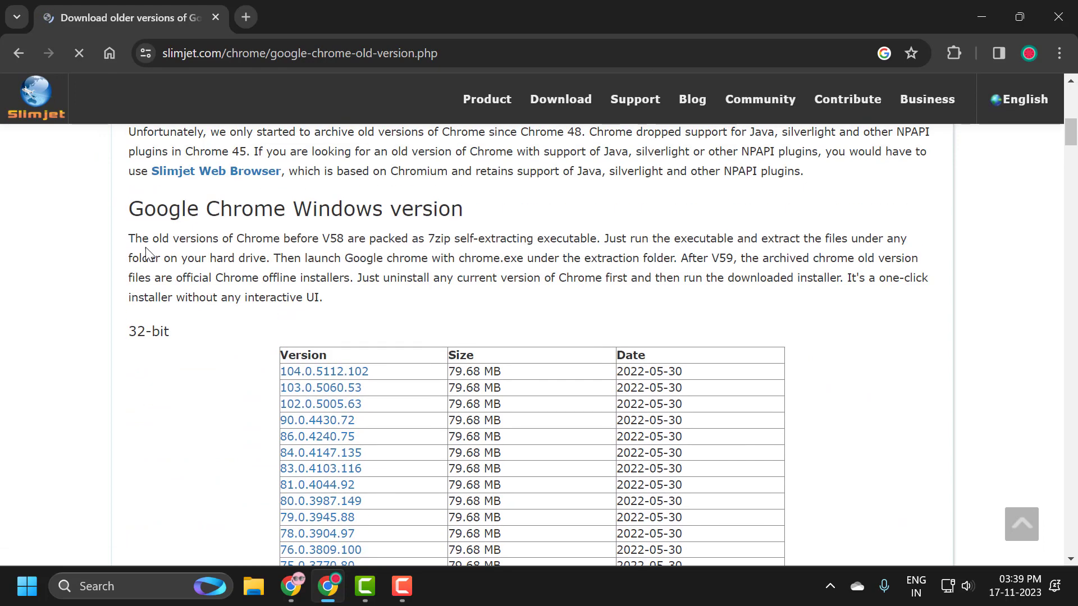
triple_click(136, 329)
scroll(456, 275, "down", 3)
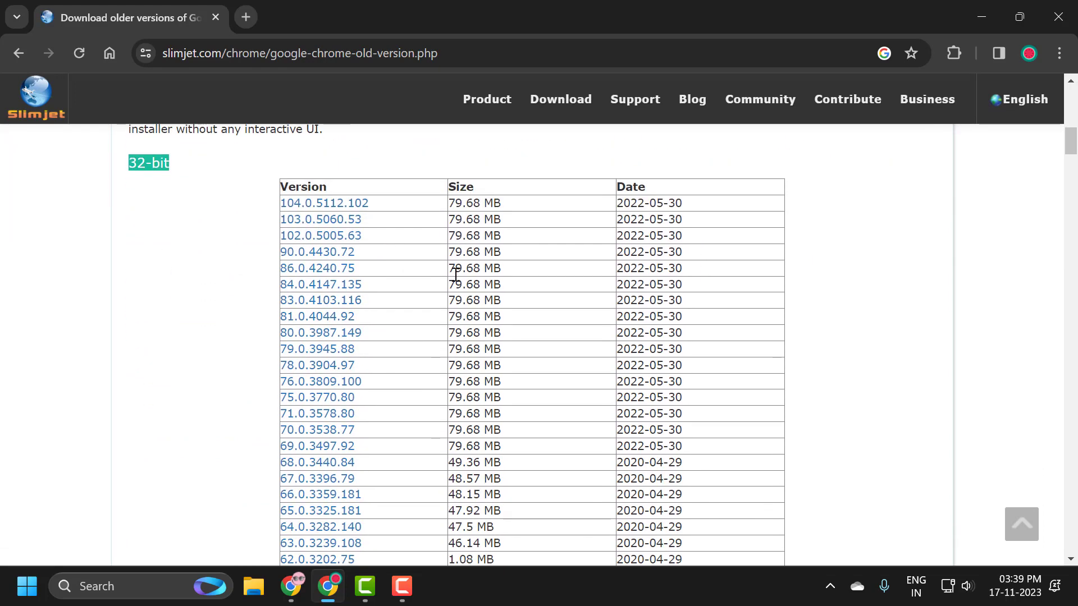
scroll(455, 274, "down", 9)
left_click_drag(125, 321, 180, 327)
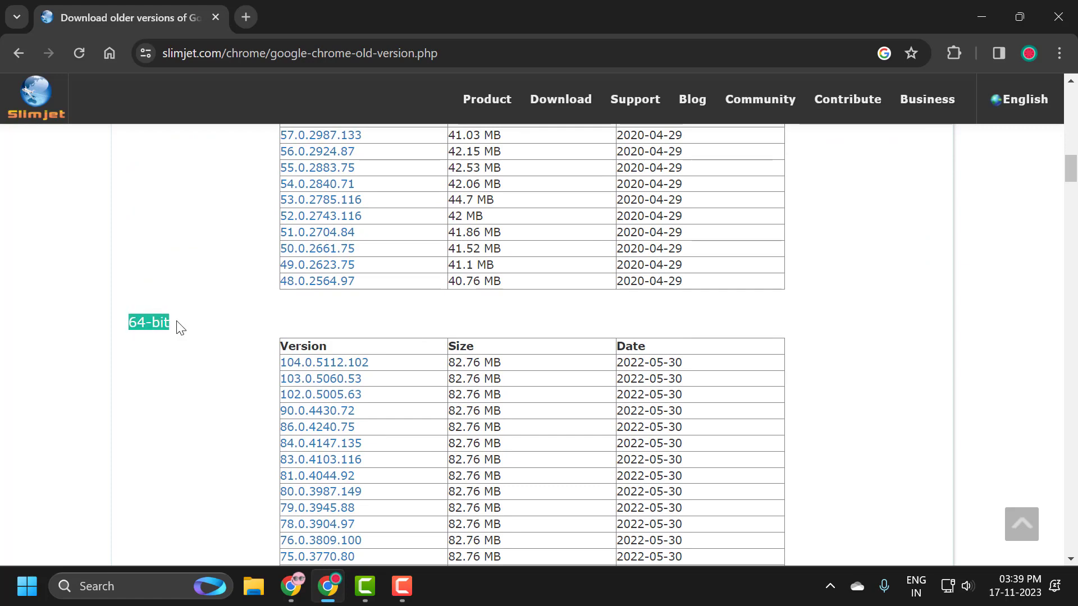
left_click(241, 337)
scroll(402, 392, "down", 15)
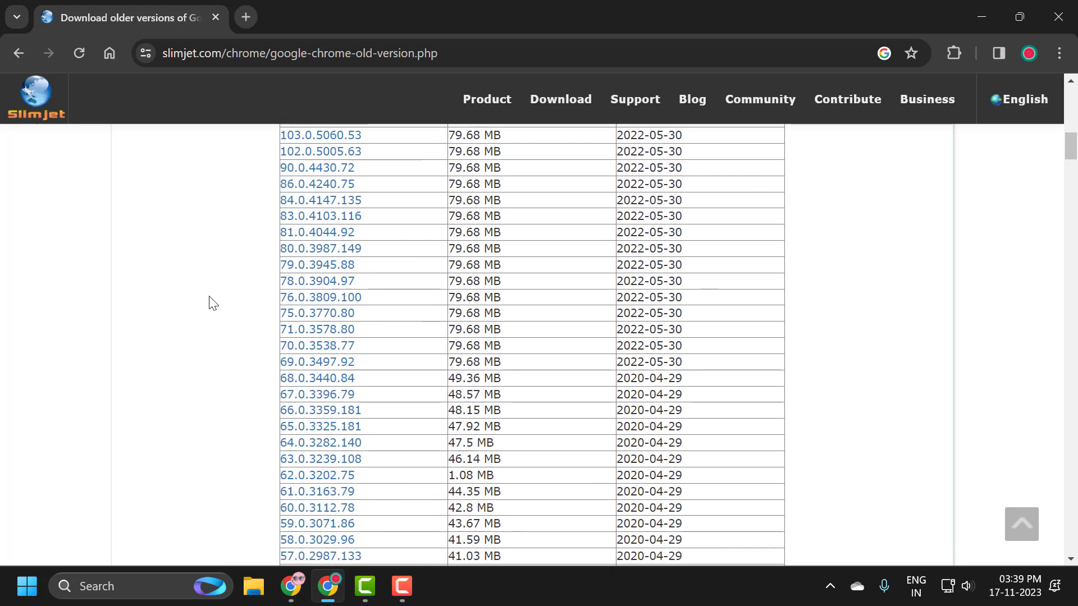
scroll(212, 304, "up", 4)
scroll(217, 291, "down", 10)
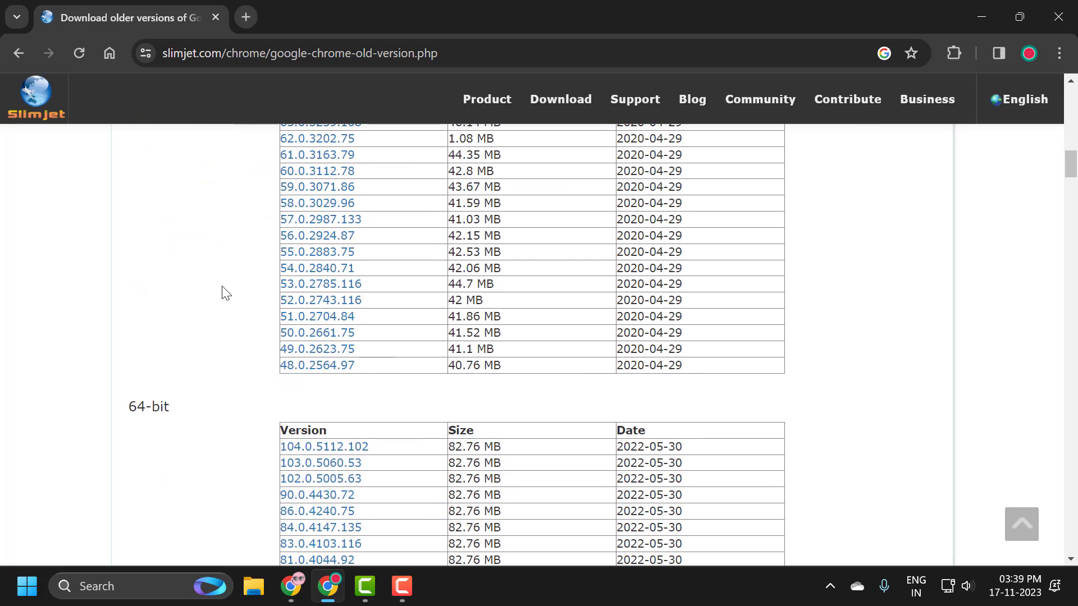
scroll(222, 288, "down", 3)
left_click_drag(126, 241, 171, 235)
left_click(210, 237)
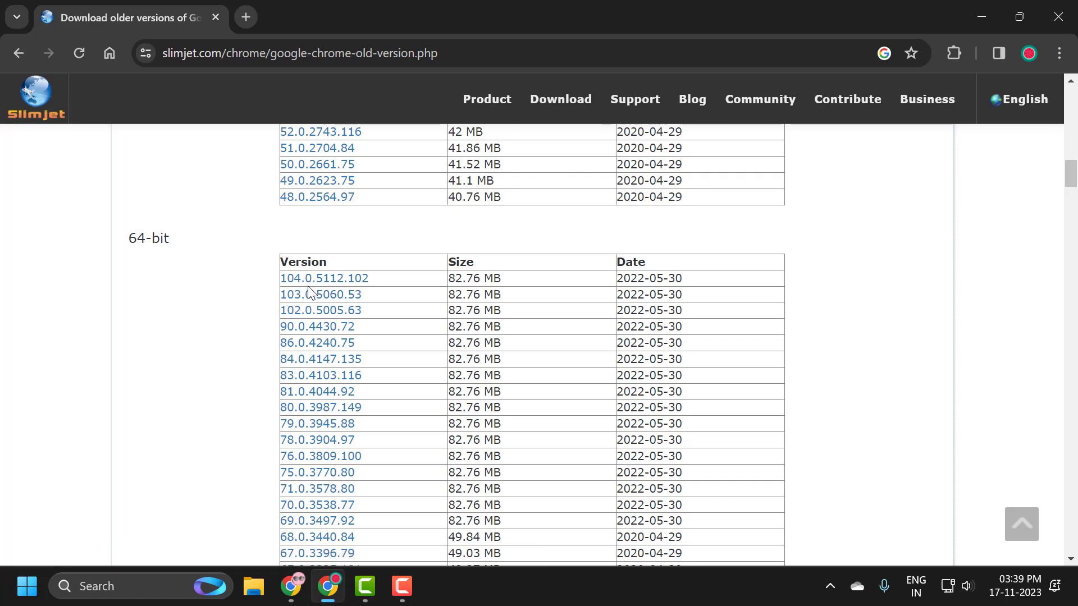
Step: Download the 64-bit installer of Chrome version 104.0.5112.102 and close the browser
left_click(358, 279)
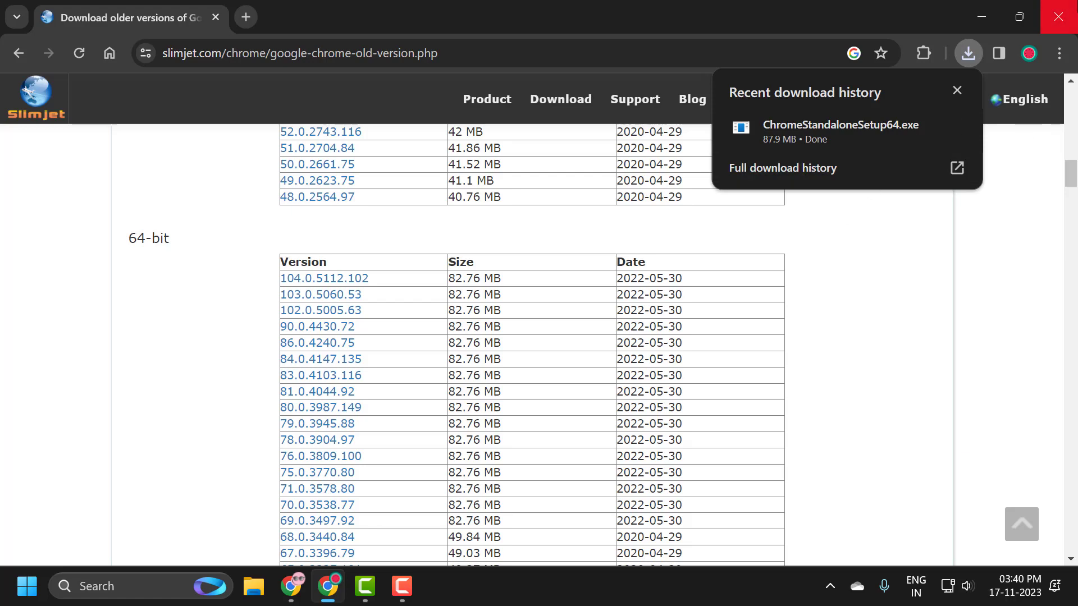
left_click(1058, 17)
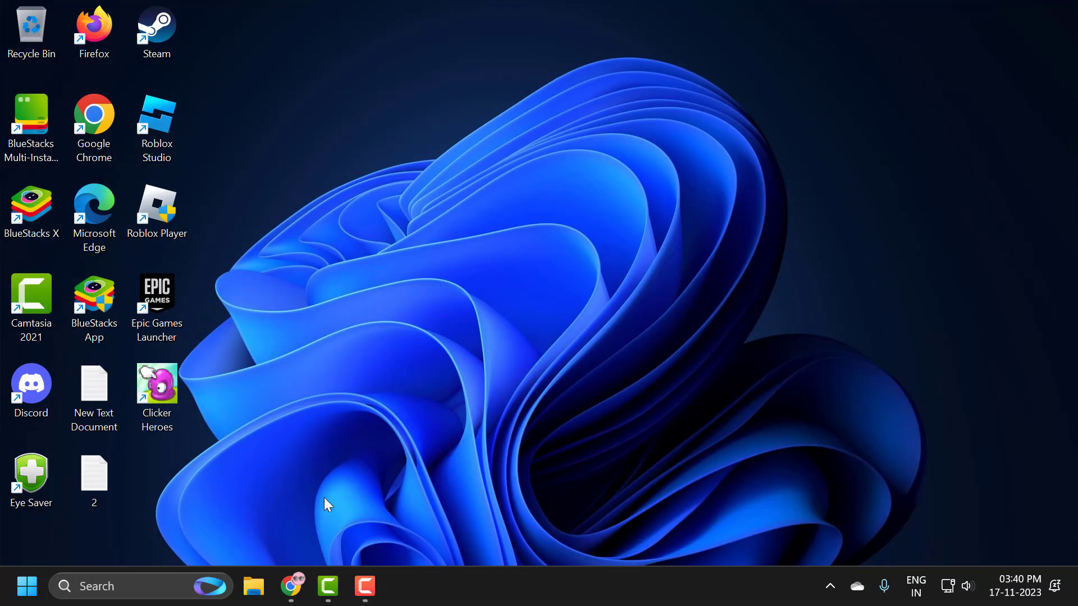
Step: Open Control Panel, switch it to Category view and open the list of programs that can be uninstalled
left_click(154, 579)
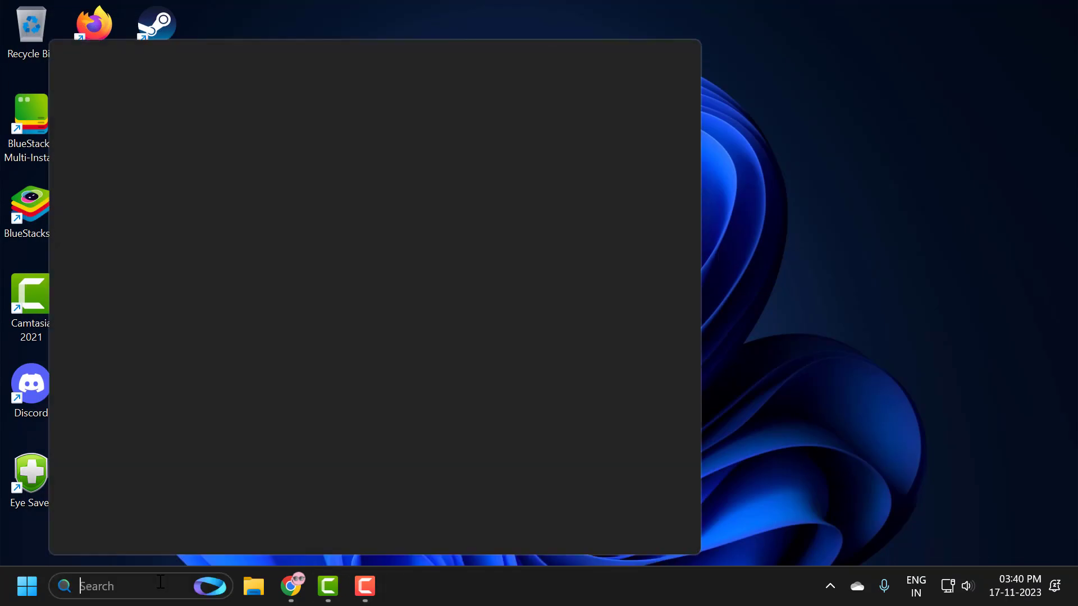
type("con")
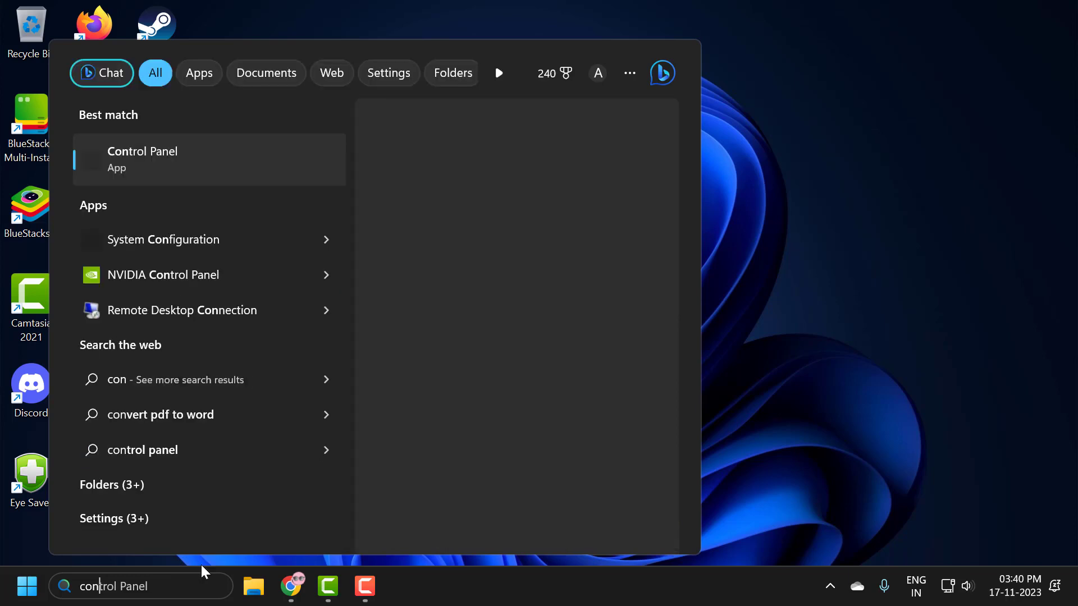
left_click(211, 167)
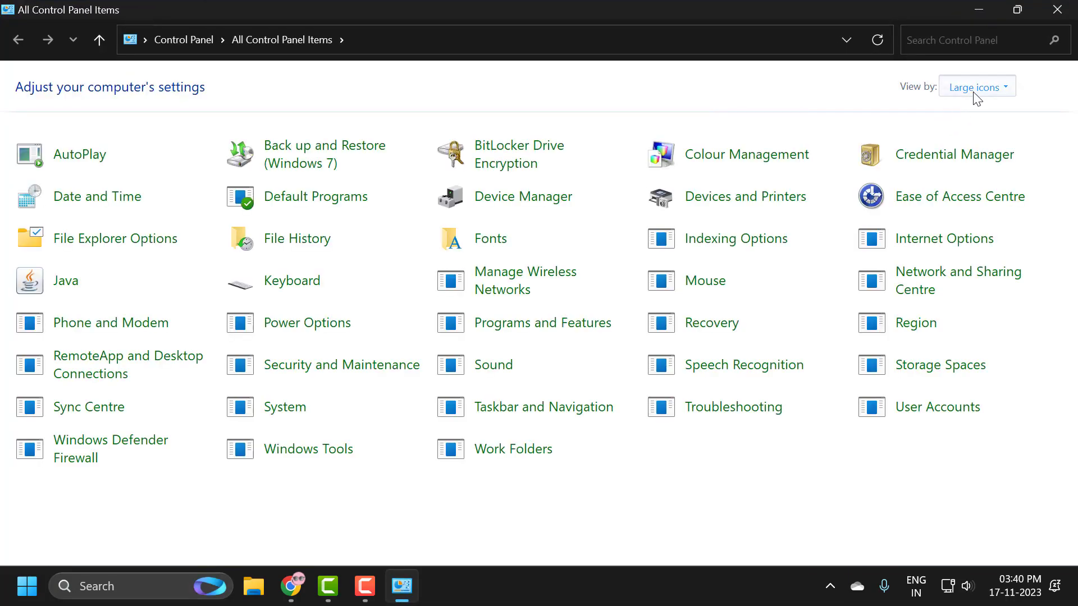
left_click(976, 89)
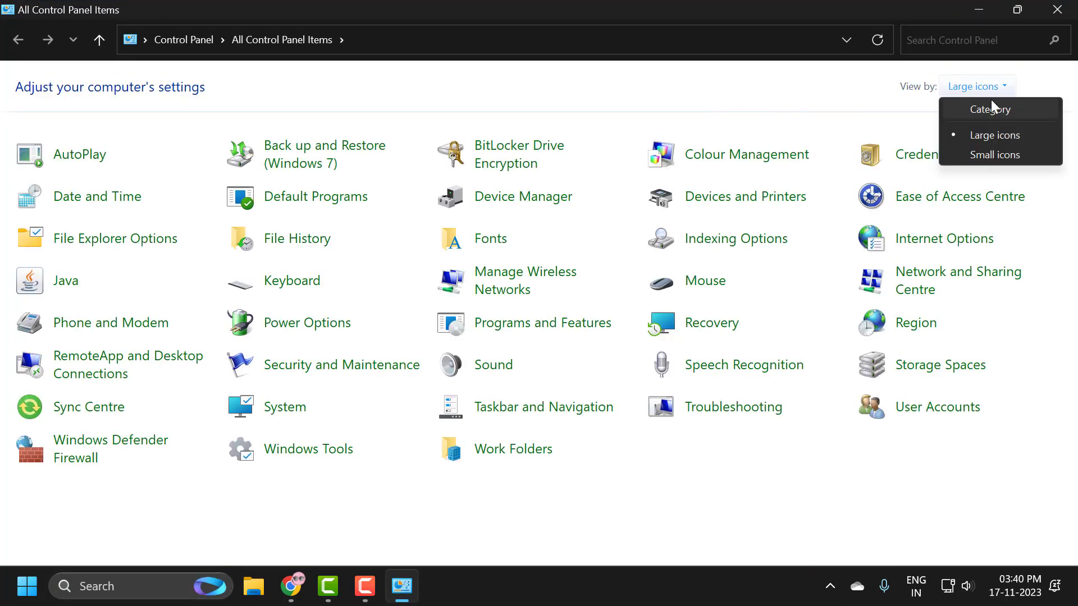
left_click(958, 109)
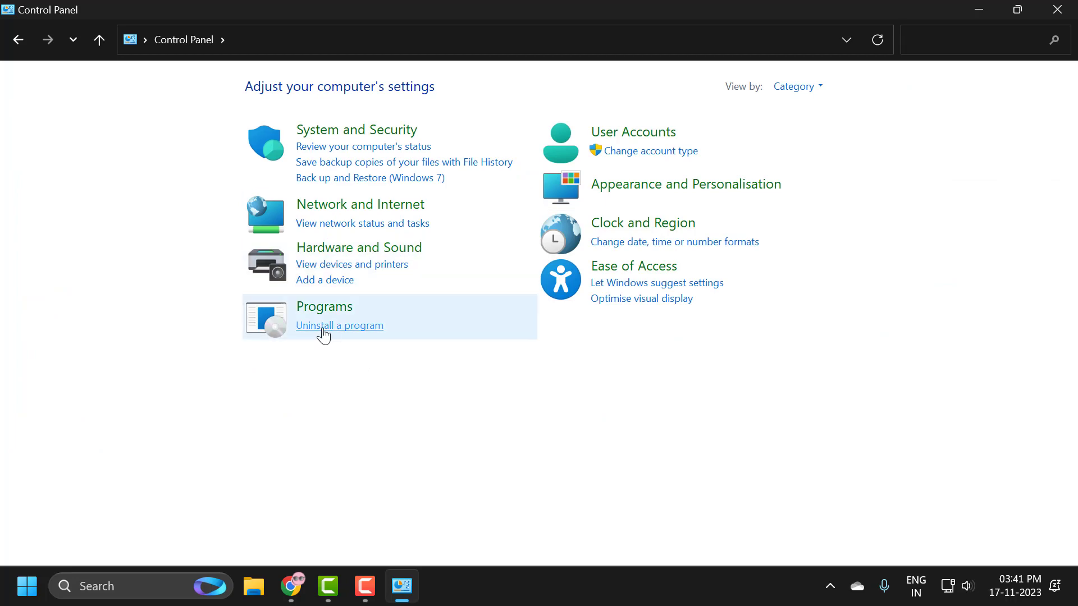
left_click(324, 331)
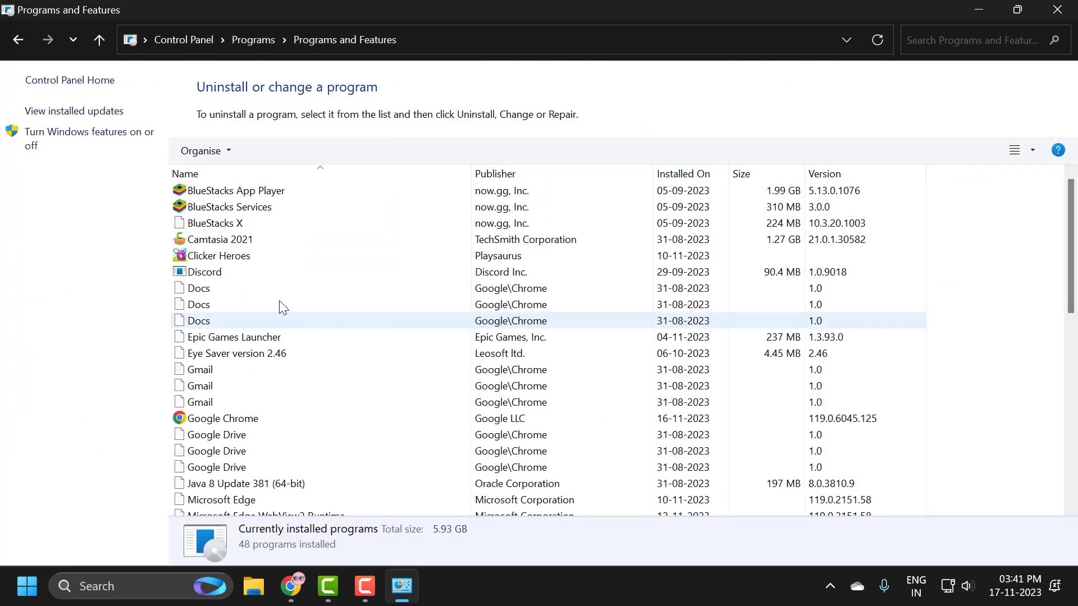
Step: Uninstall Google Chrome without deleting the browsing data, and close the programs list and the uninstall survey
left_click(243, 285)
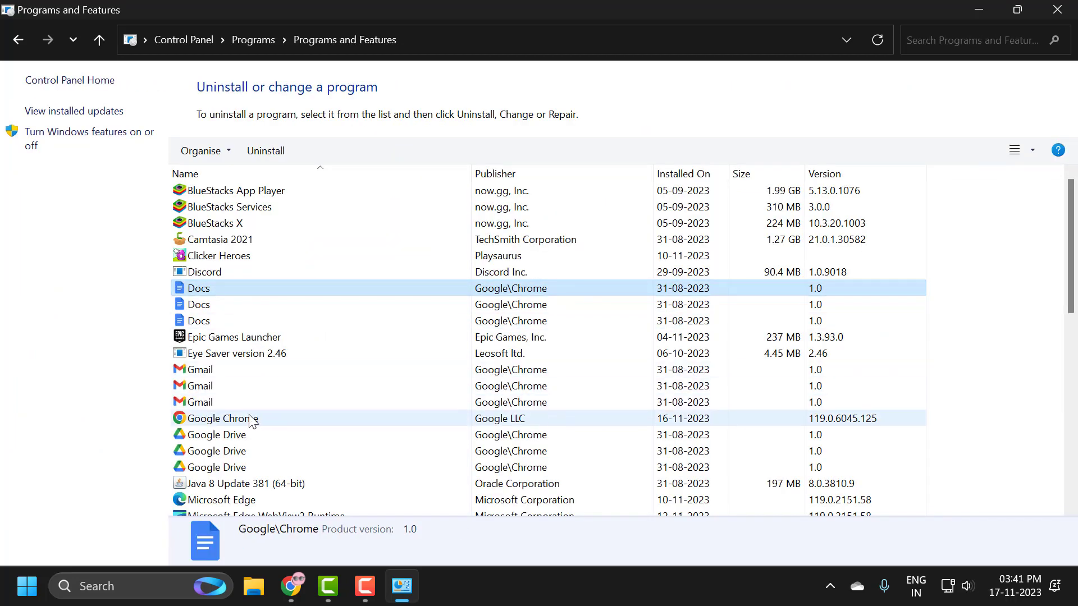
left_click(238, 420)
right_click(263, 421)
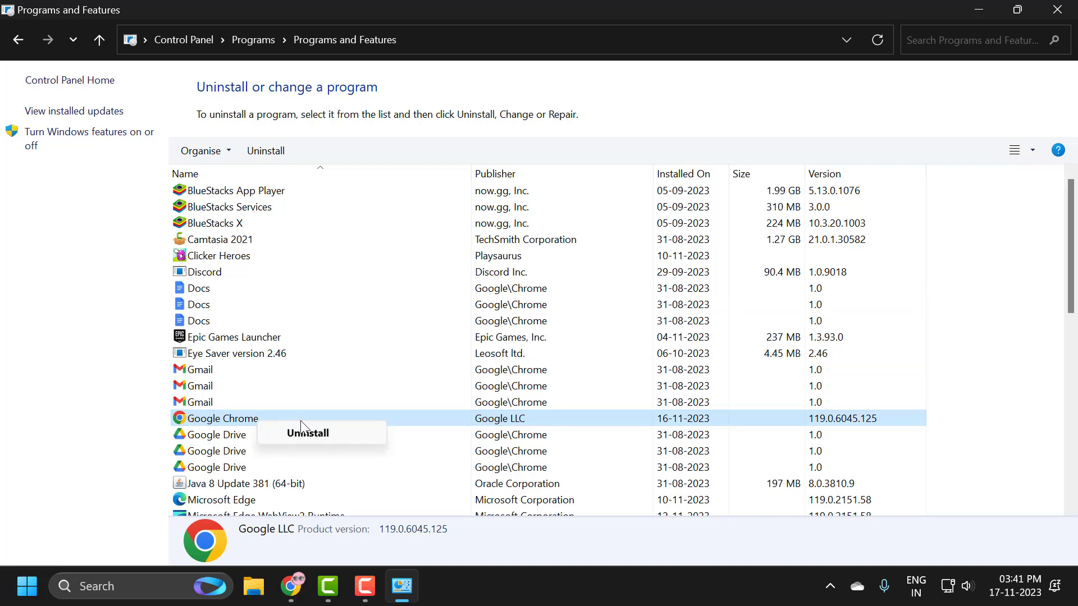
left_click(309, 434)
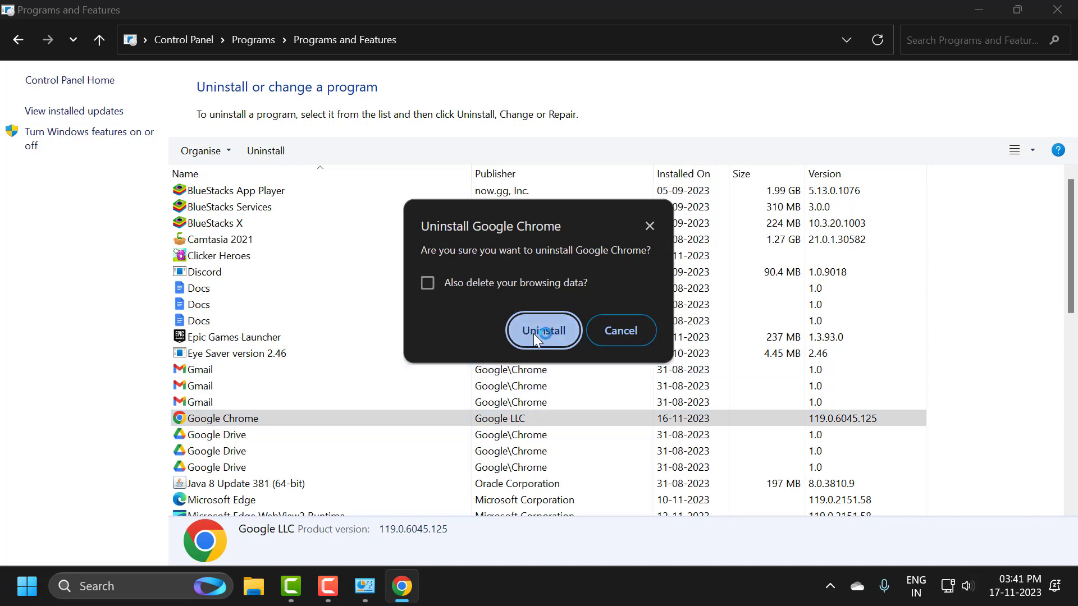
left_click(542, 331)
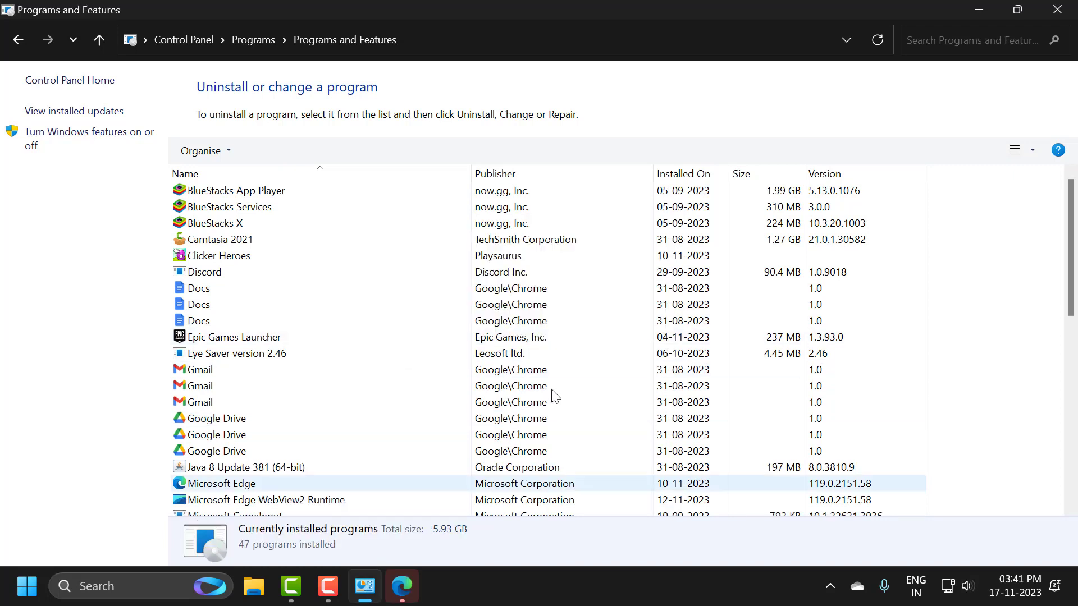
left_click(1069, 12)
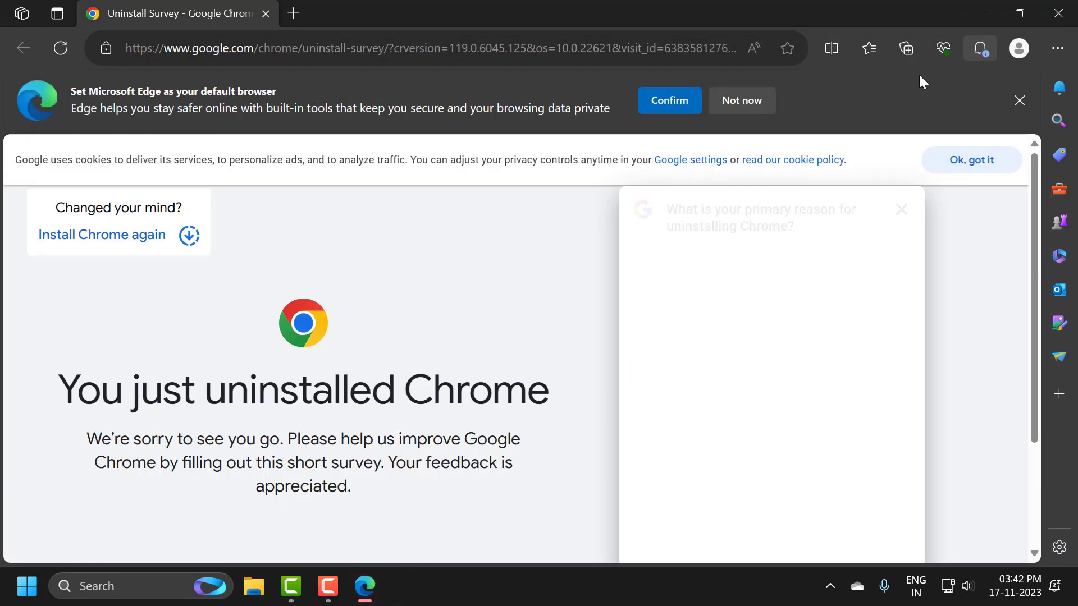
left_click(1058, 11)
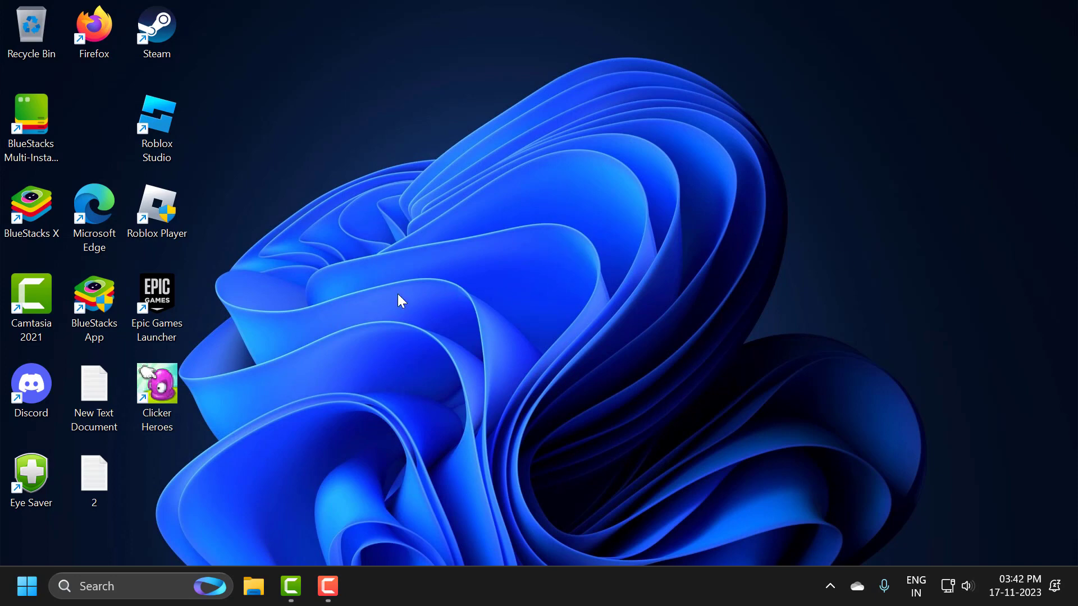
Step: Run the ChromeStandaloneSetup64 installer from the Downloads folder in File Explorer
left_click(262, 597)
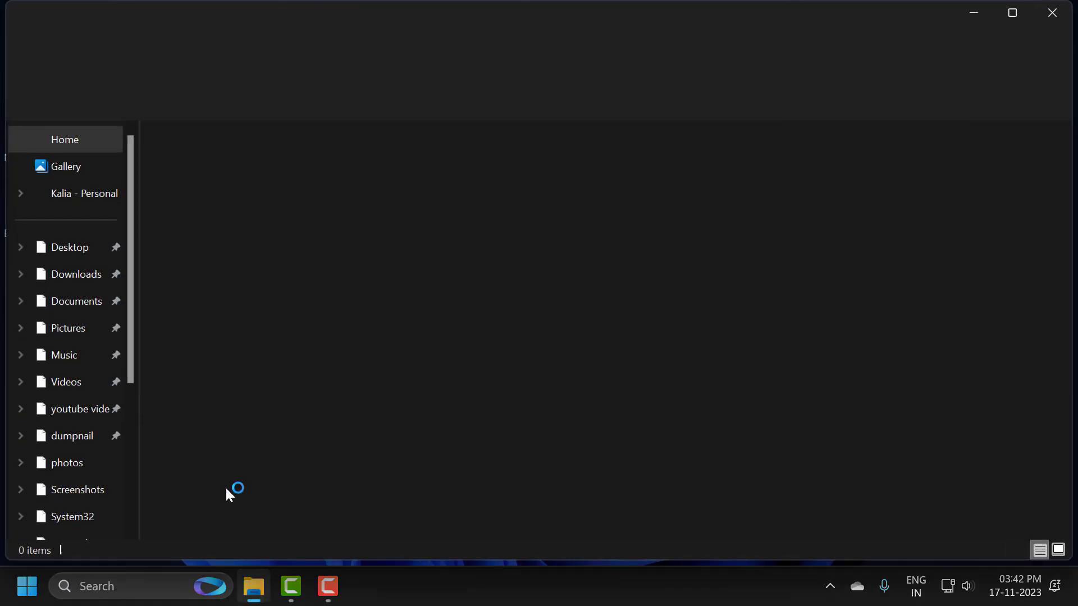
left_click(83, 287)
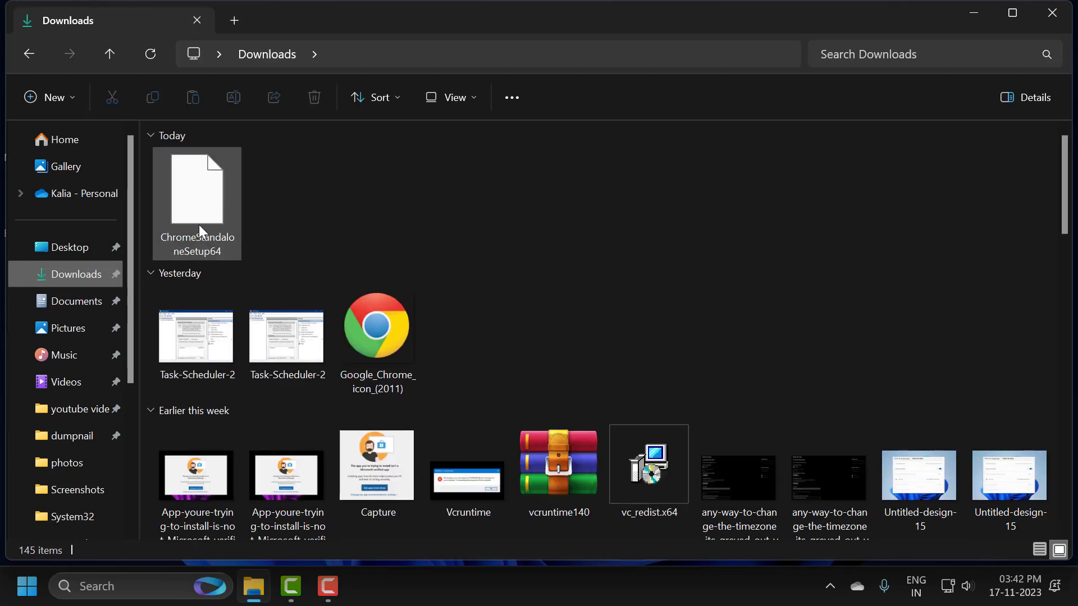
double_click(201, 223)
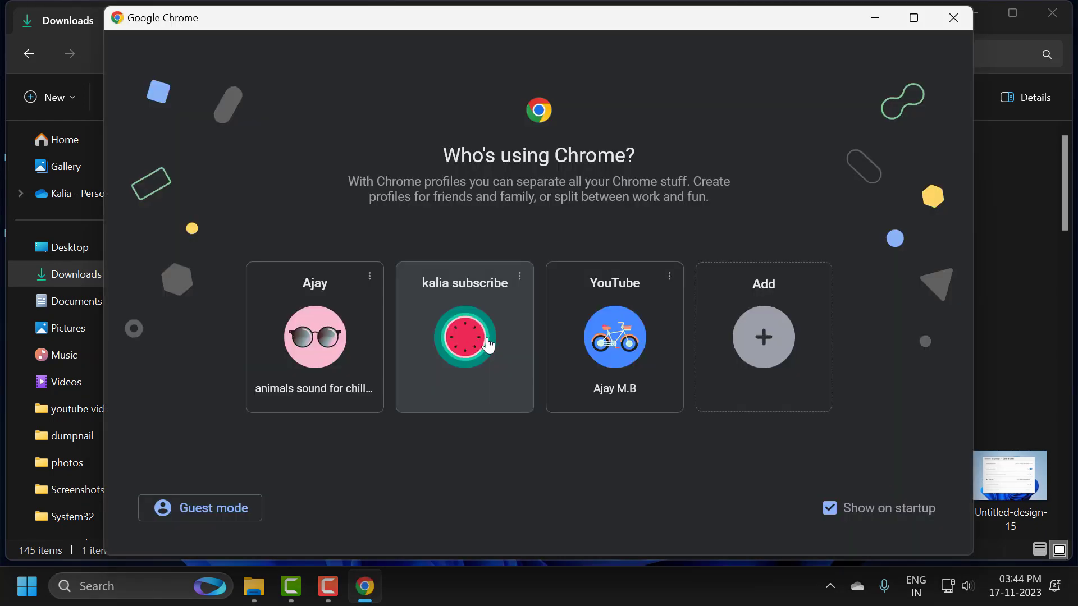
Step: Open Chrome with the watermelon-avatar profile, minimise its window and close the Downloads folder
left_click(474, 341)
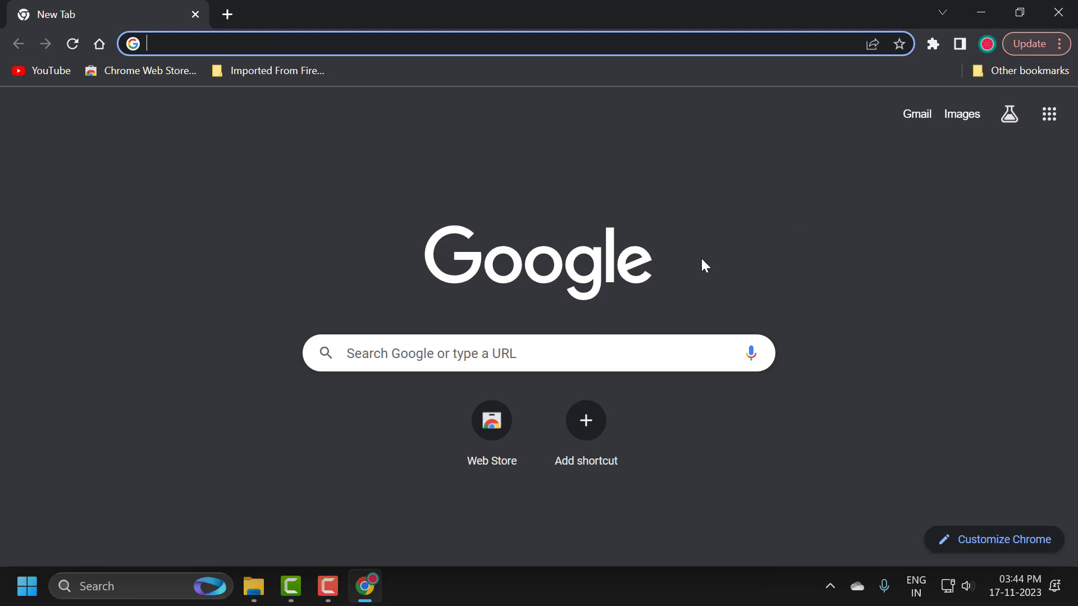
left_click(980, 17)
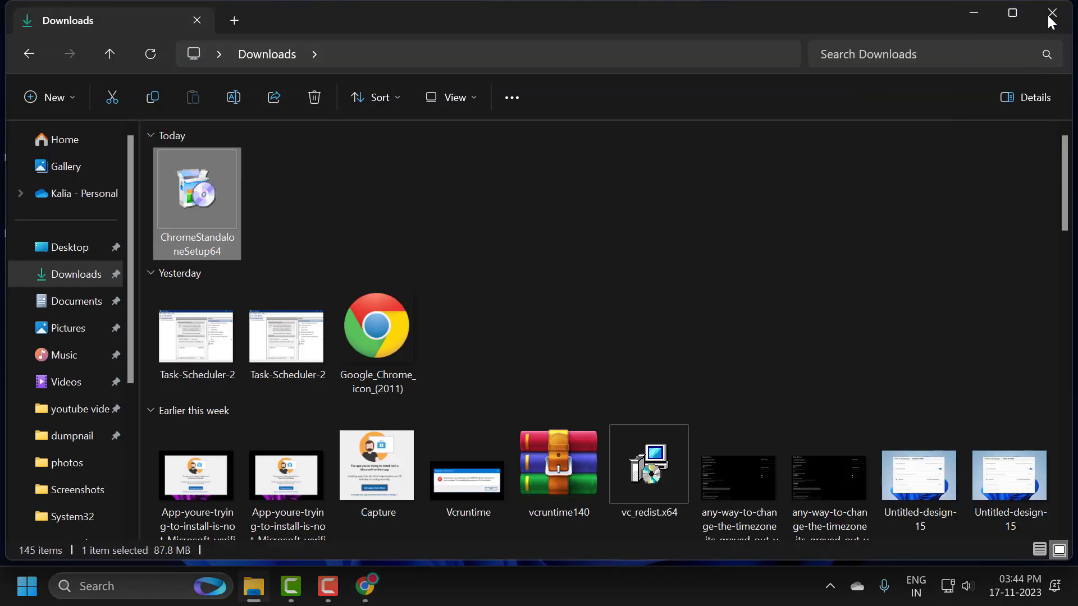
left_click(1051, 17)
Step: Find the Windows Services app through the system search and open it
left_click(153, 588)
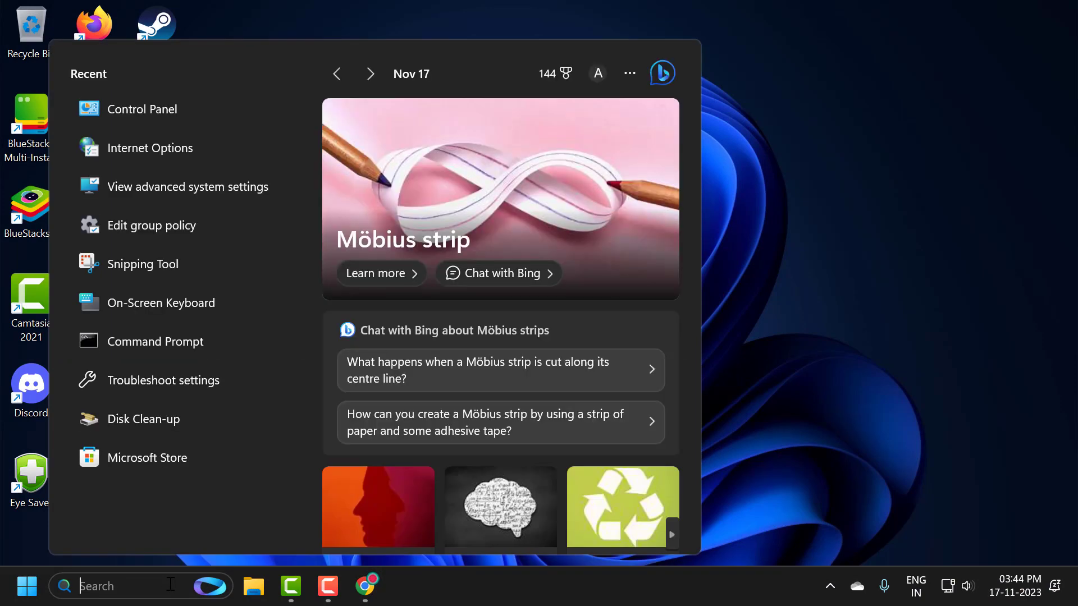
type("services")
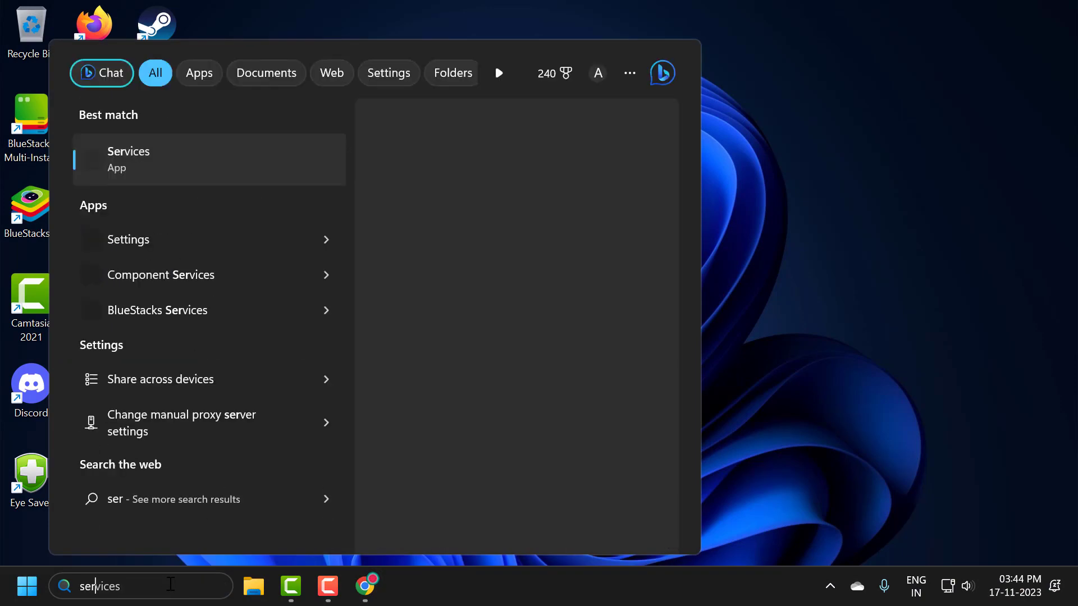
left_click(272, 156)
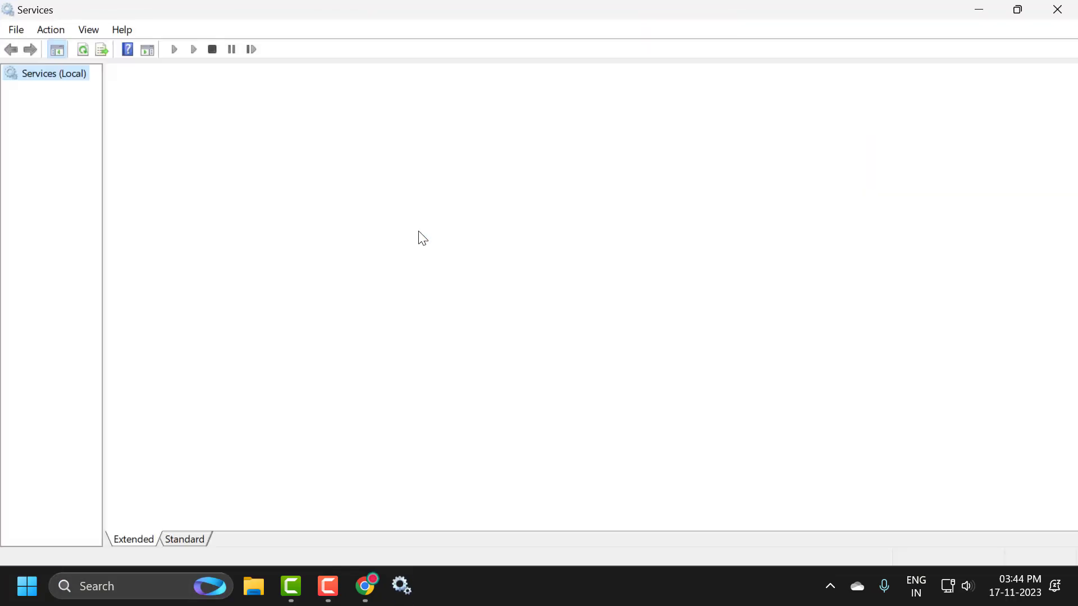
Step: Set the Google Chrome Elevation Service's startup type to Manual in Services and apply the change
left_click(339, 131)
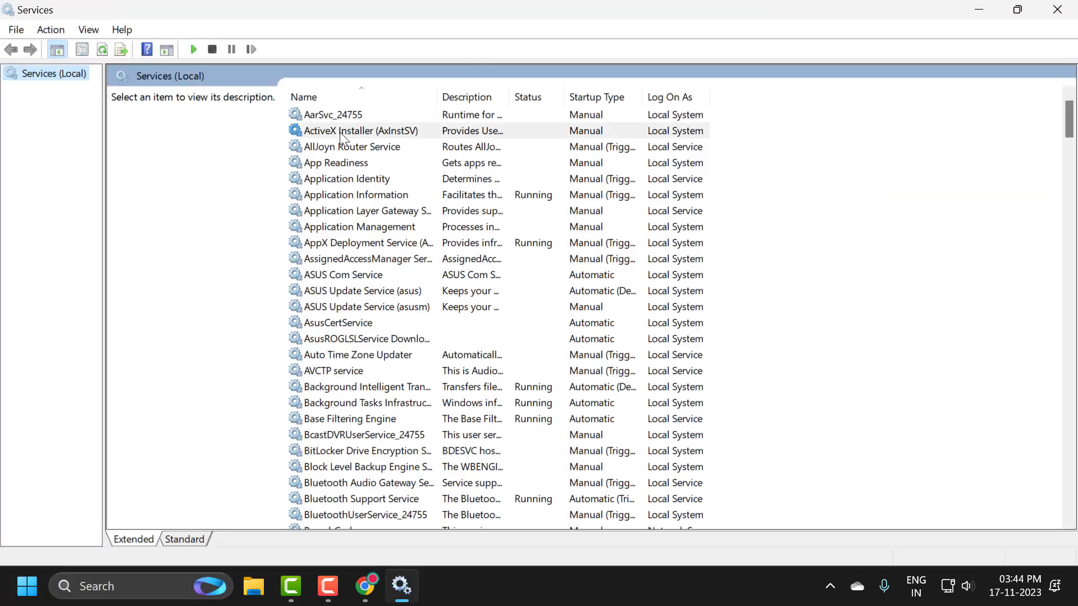
key("g")
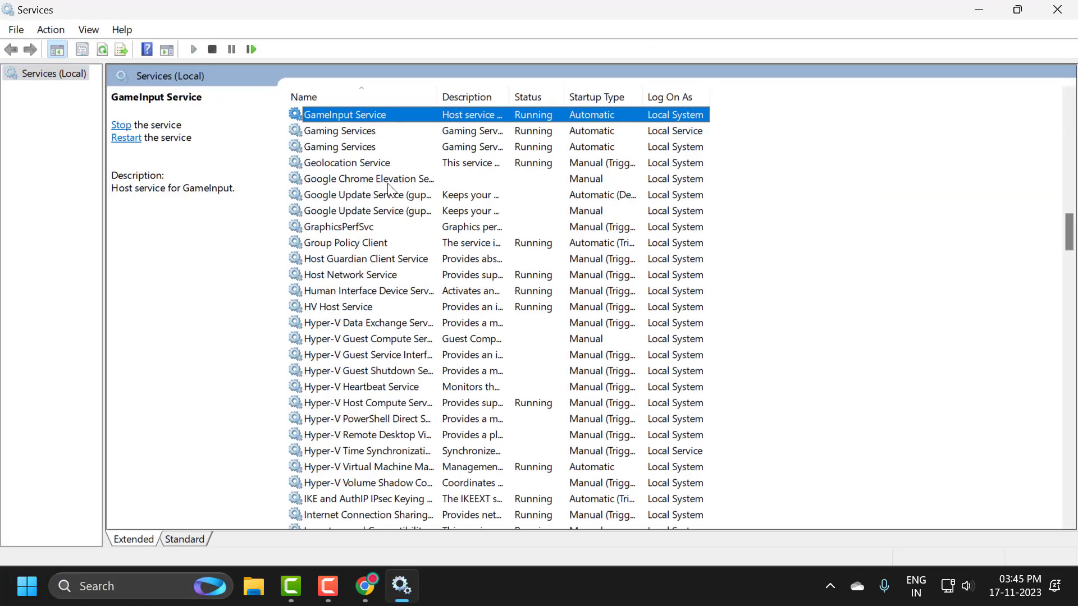
left_click(363, 180)
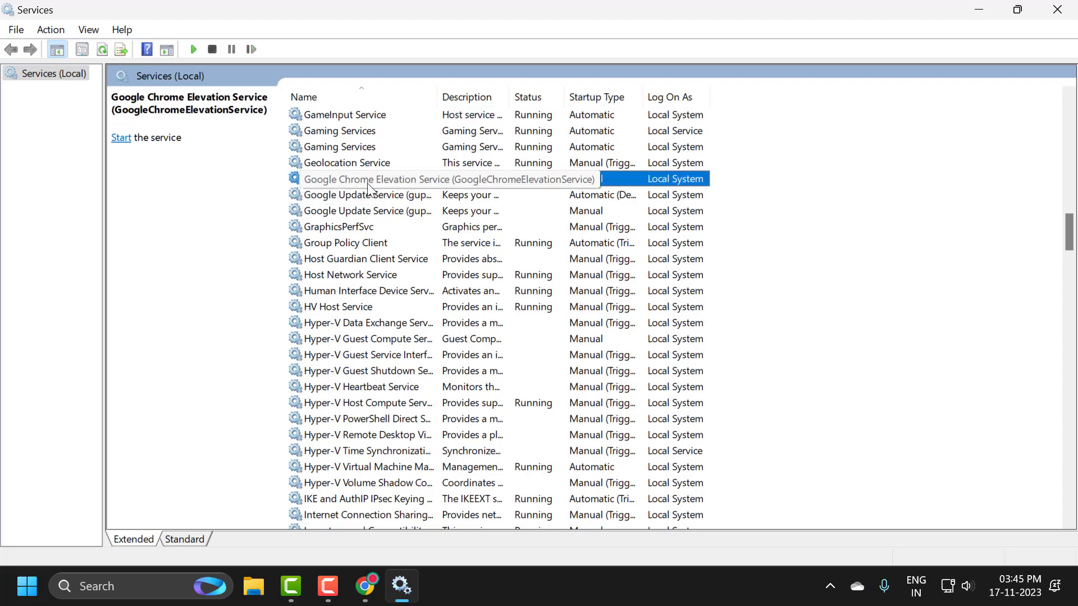
double_click(368, 183)
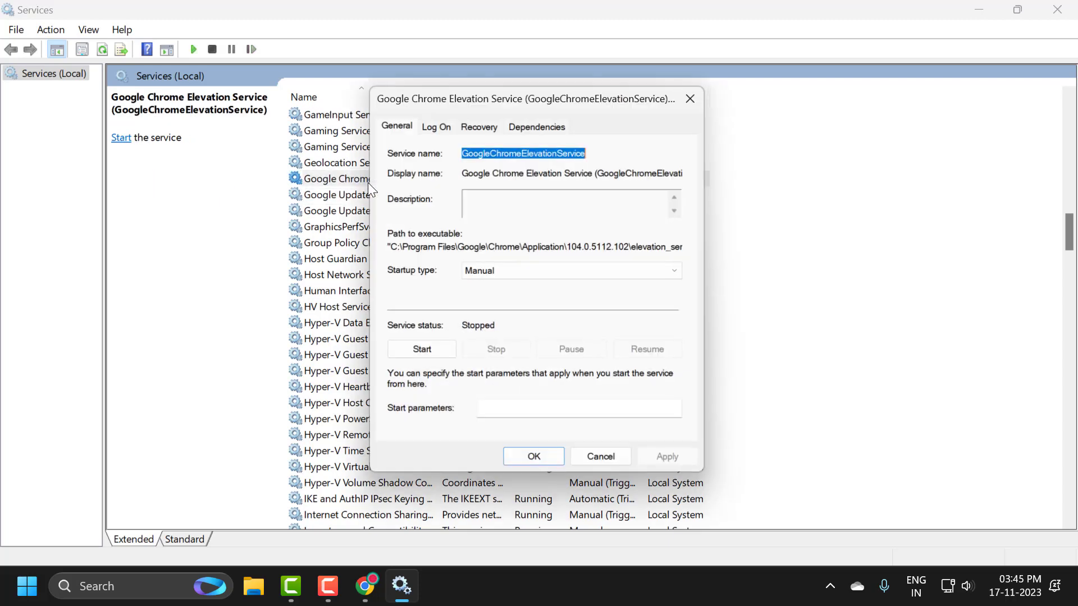
left_click(495, 278)
left_click(495, 307)
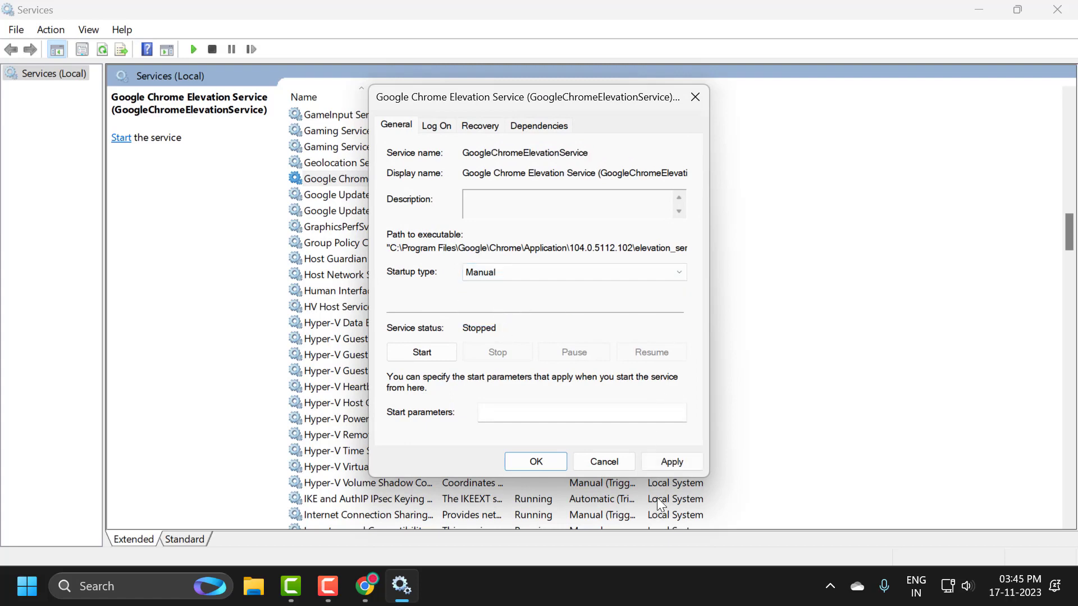
left_click(670, 461)
left_click(534, 462)
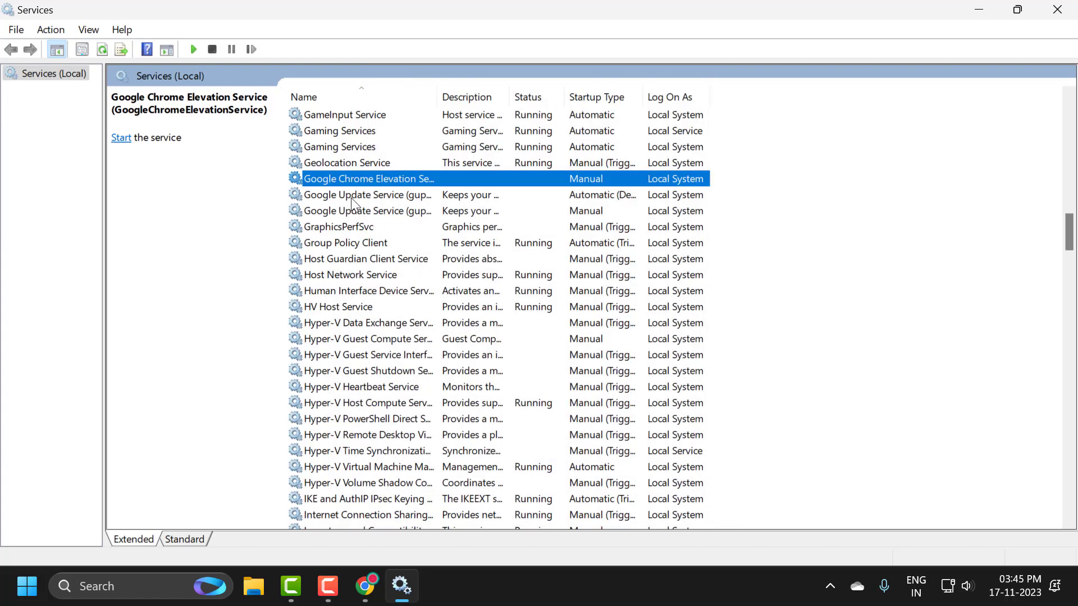
Step: Set the startup type of Google Update Service (gupdate) to Manual and apply the change
left_click(352, 197)
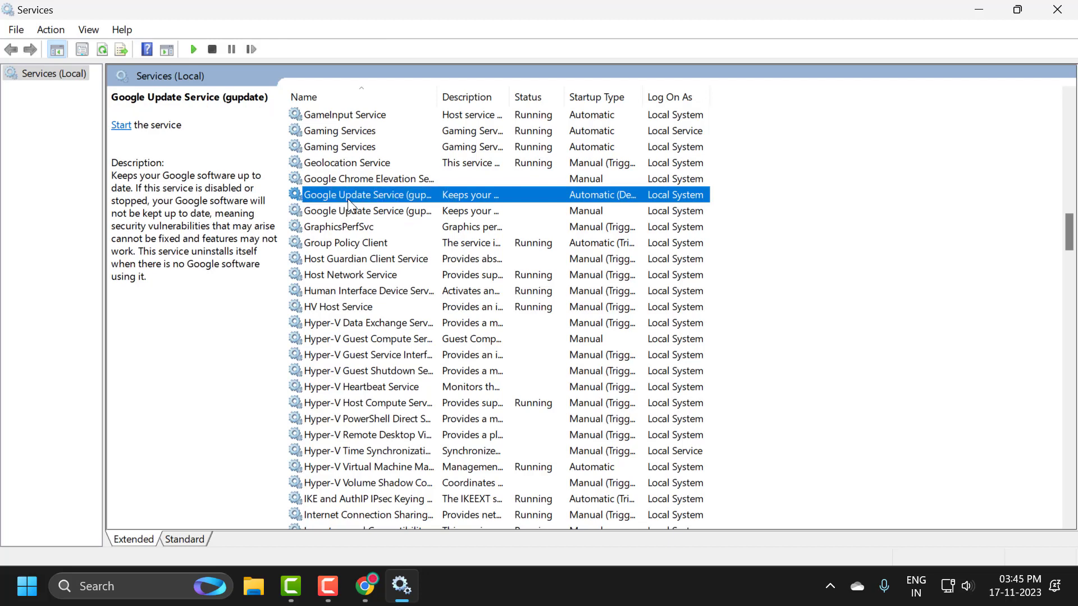
double_click(348, 199)
left_click(516, 272)
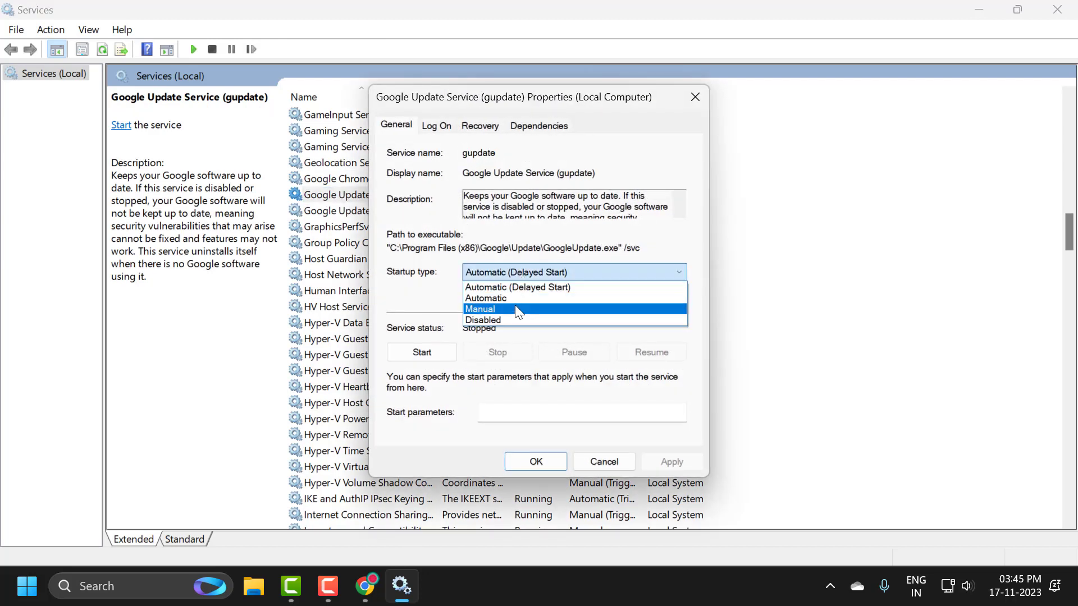
left_click(514, 309)
left_click(647, 461)
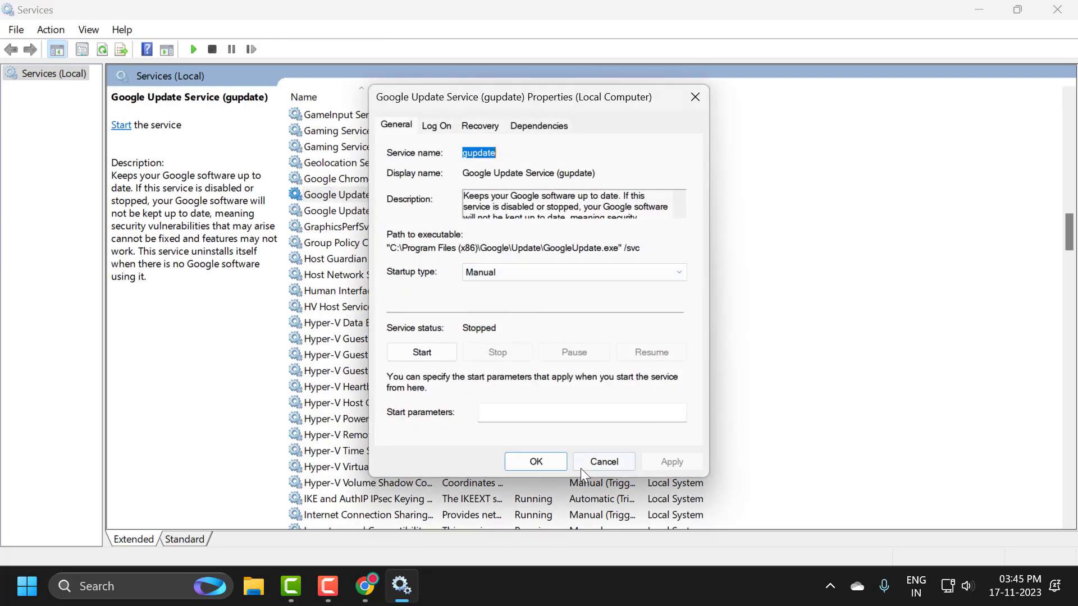
left_click(509, 459)
Step: Set the startup type of Google Update Service (gupdatem) to Manual and close its properties
double_click(376, 211)
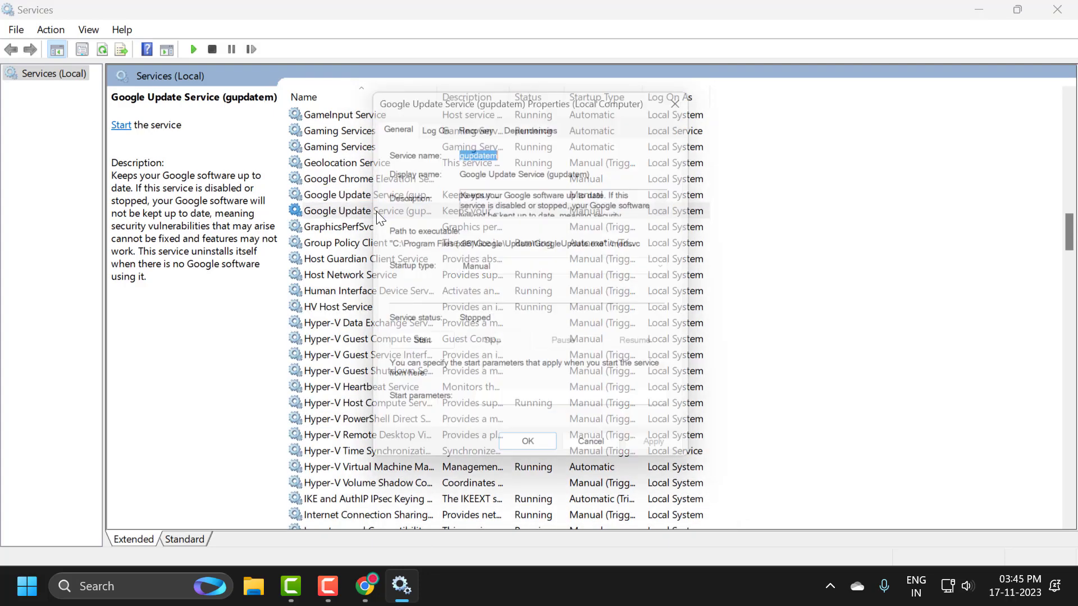
left_click(503, 273)
left_click(500, 306)
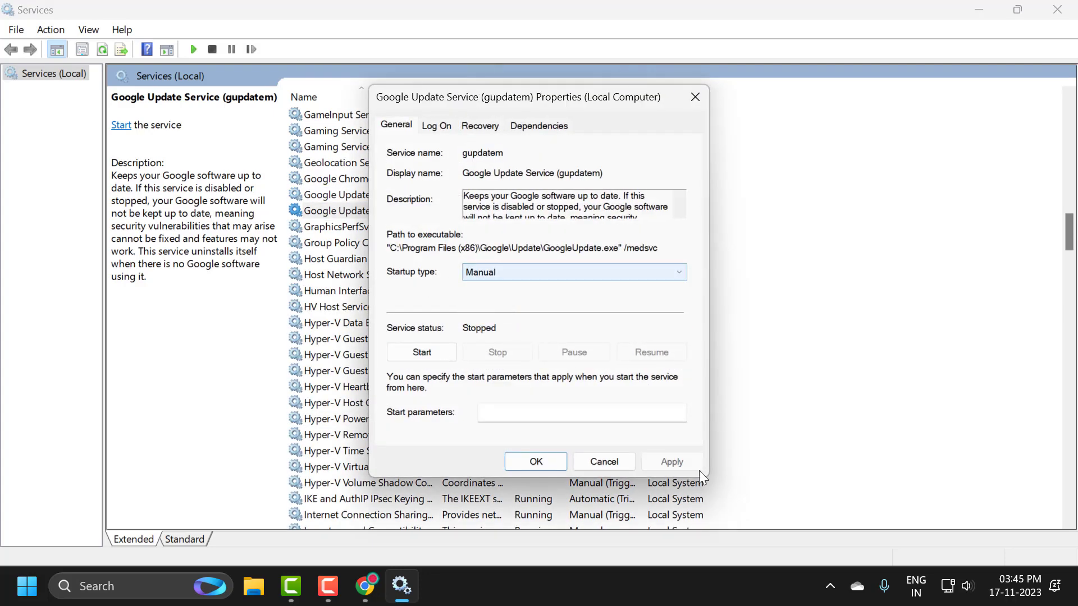
left_click(674, 465)
left_click(530, 461)
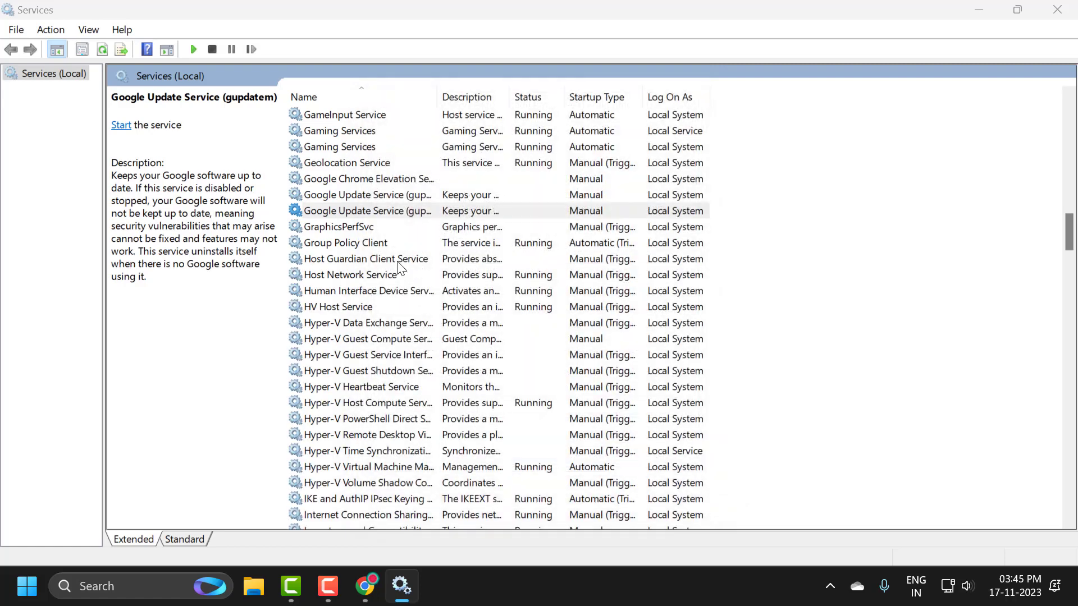
Step: Check the startup types of the three Google services in the list and close the Services window
left_click(348, 179)
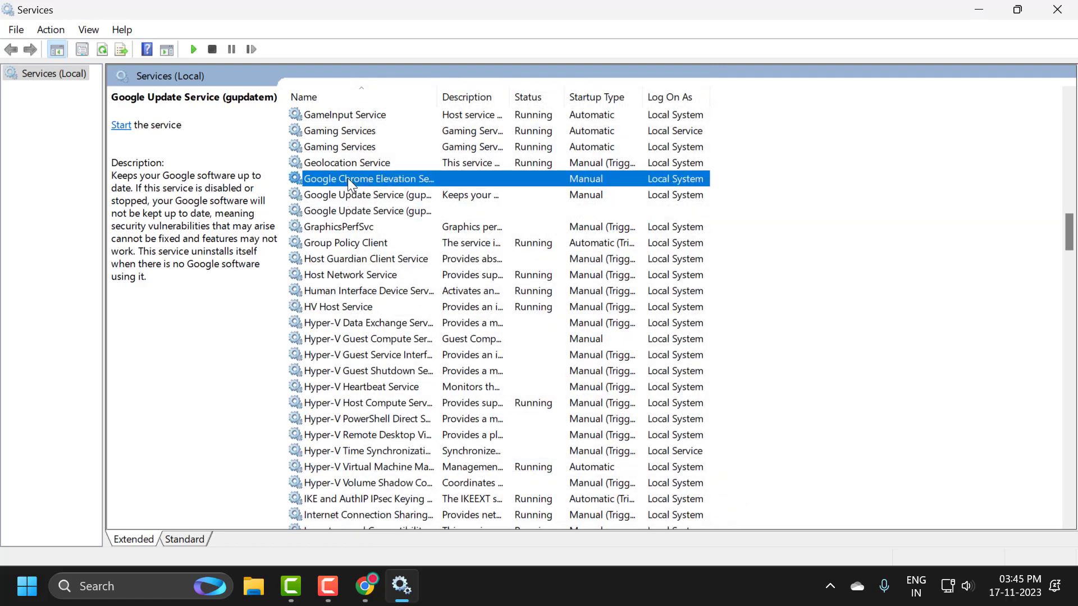
left_click(345, 191)
left_click(346, 213)
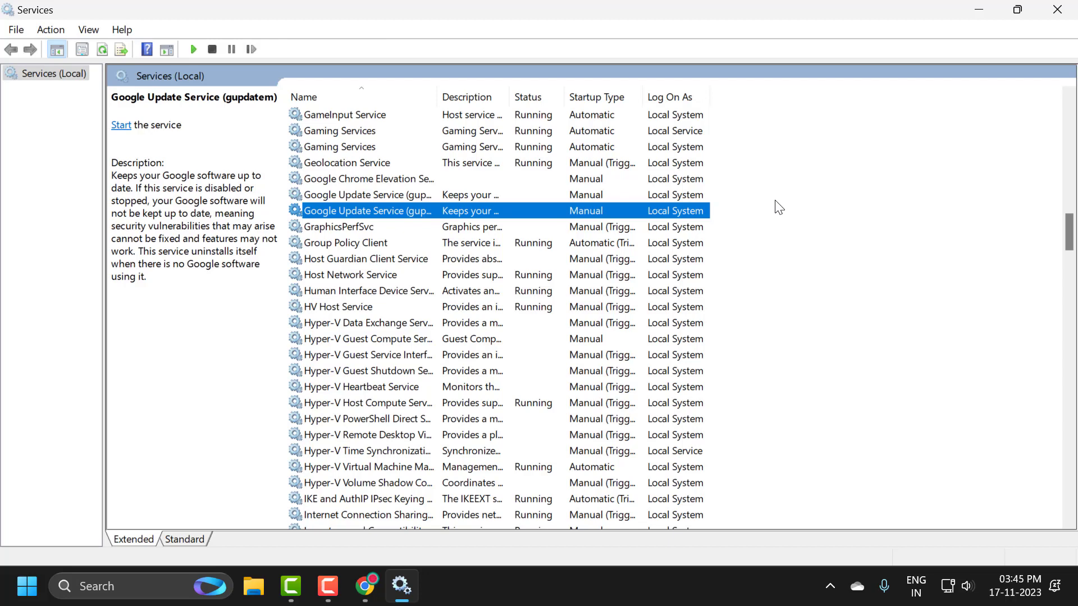
left_click(1056, 8)
Step: Switch to Chrome and open the experiments page at chrome://flags
left_click(370, 589)
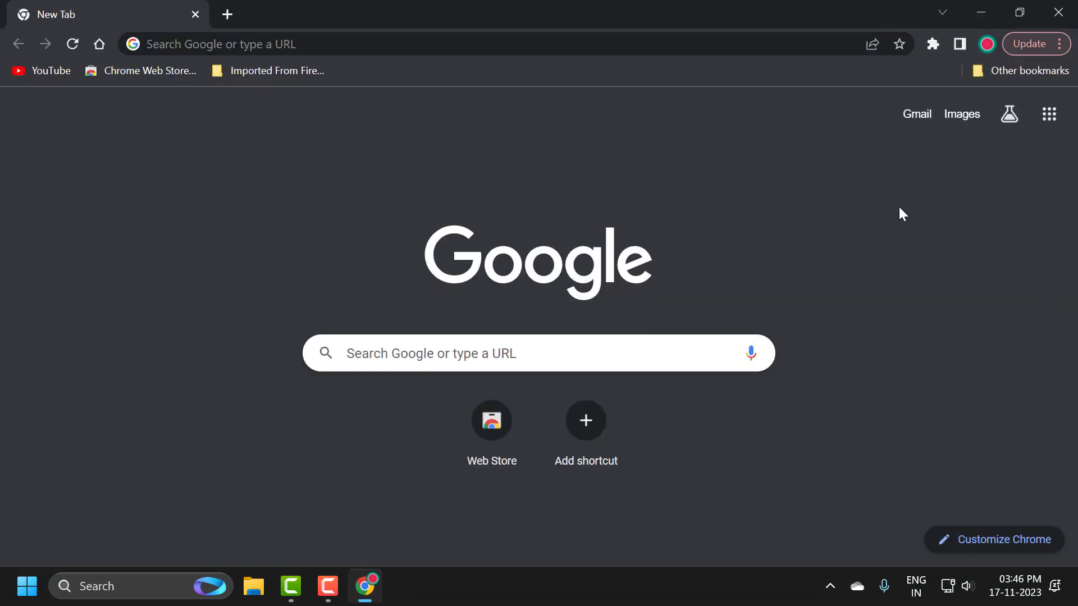
left_click(785, 42)
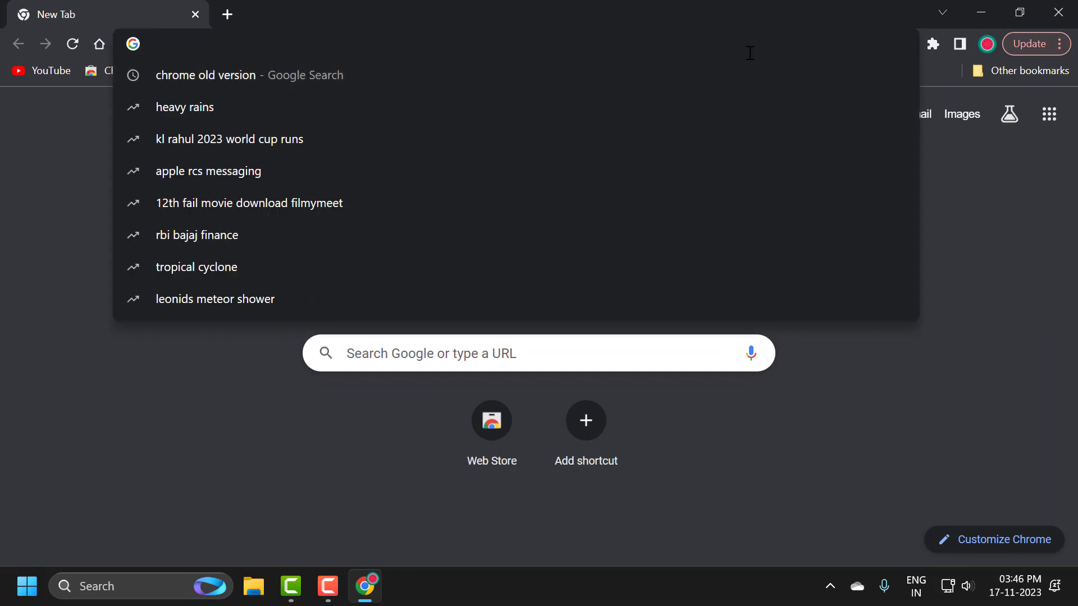
type("chrome")
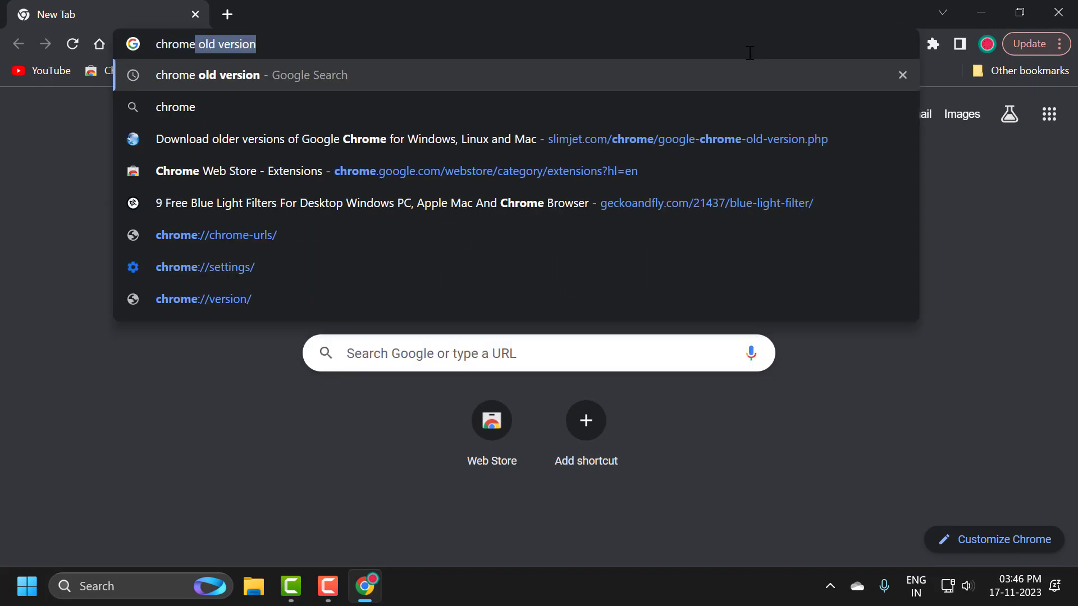
type(":")
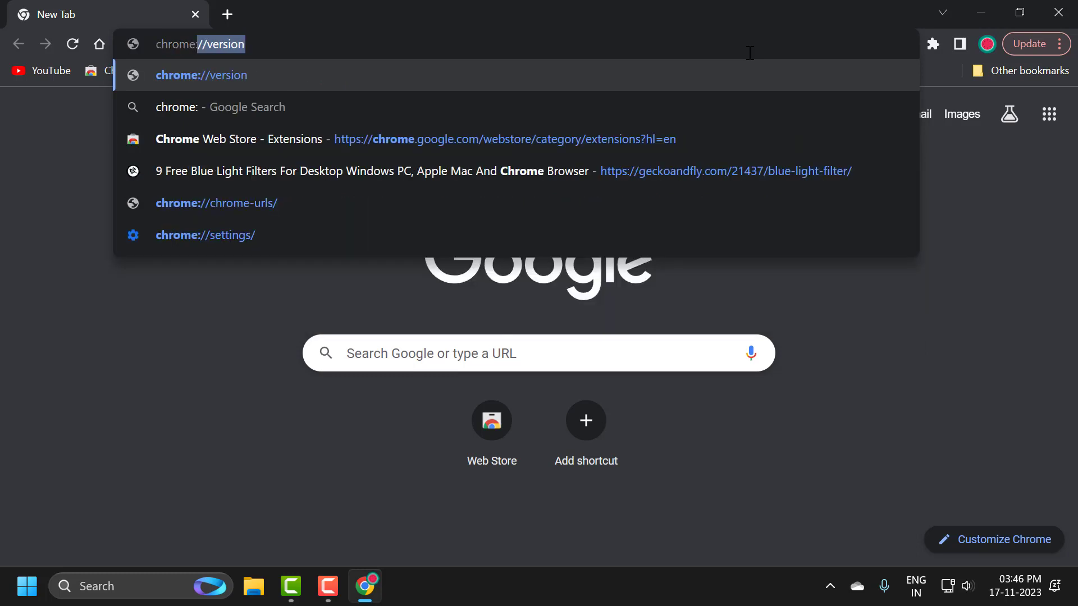
type("//flag")
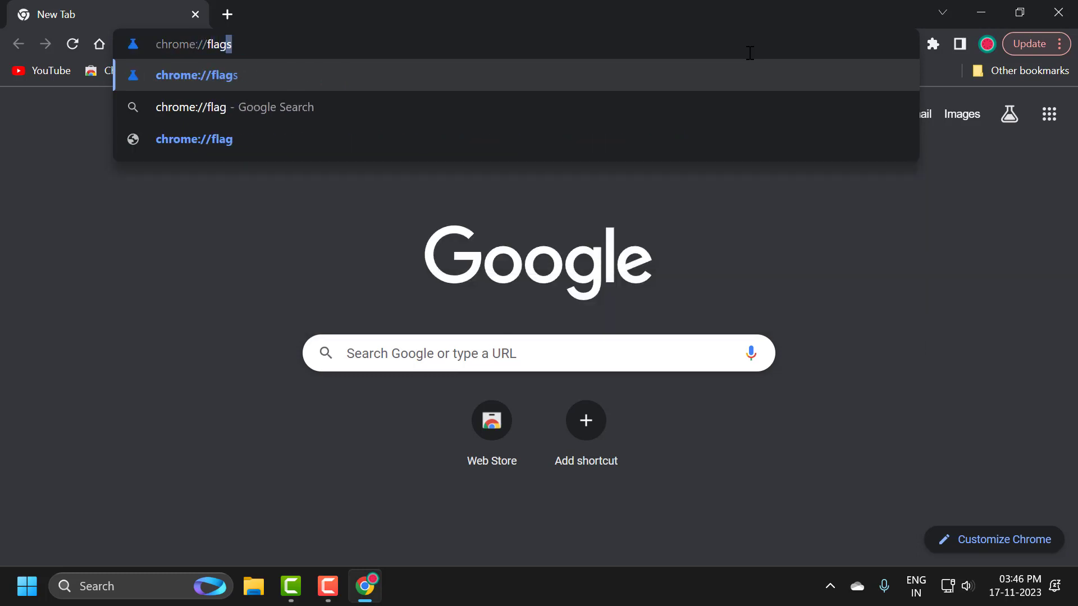
type("s")
key("Return")
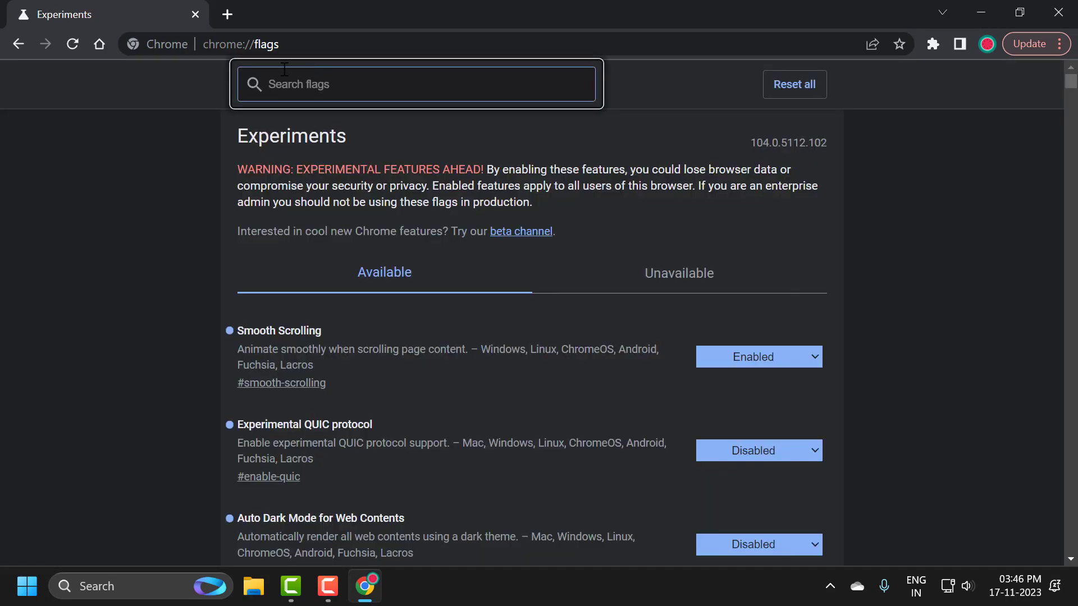
left_click(290, 44)
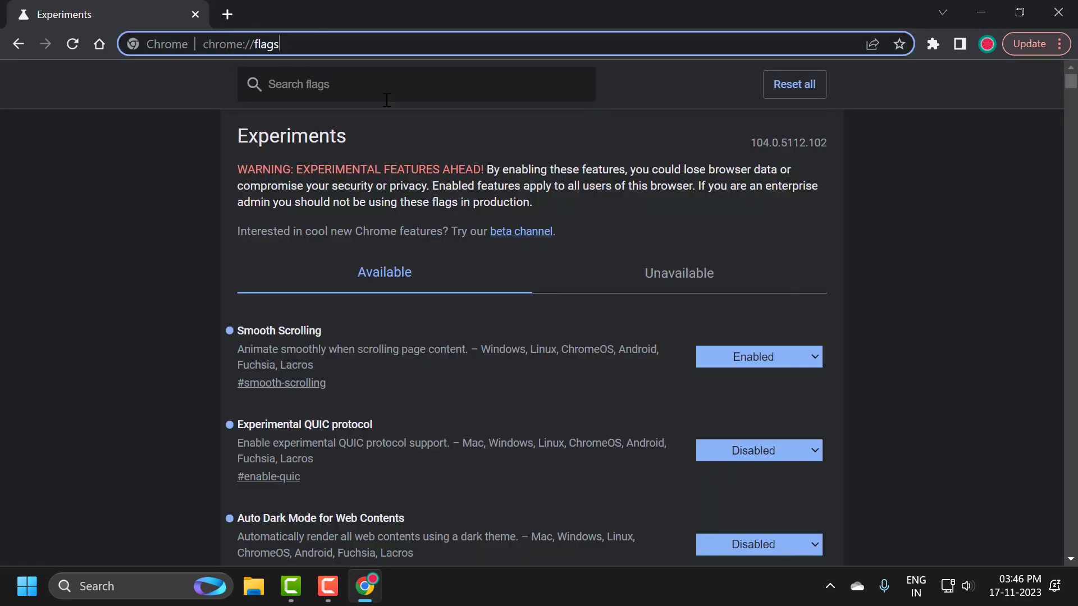
left_click(389, 147)
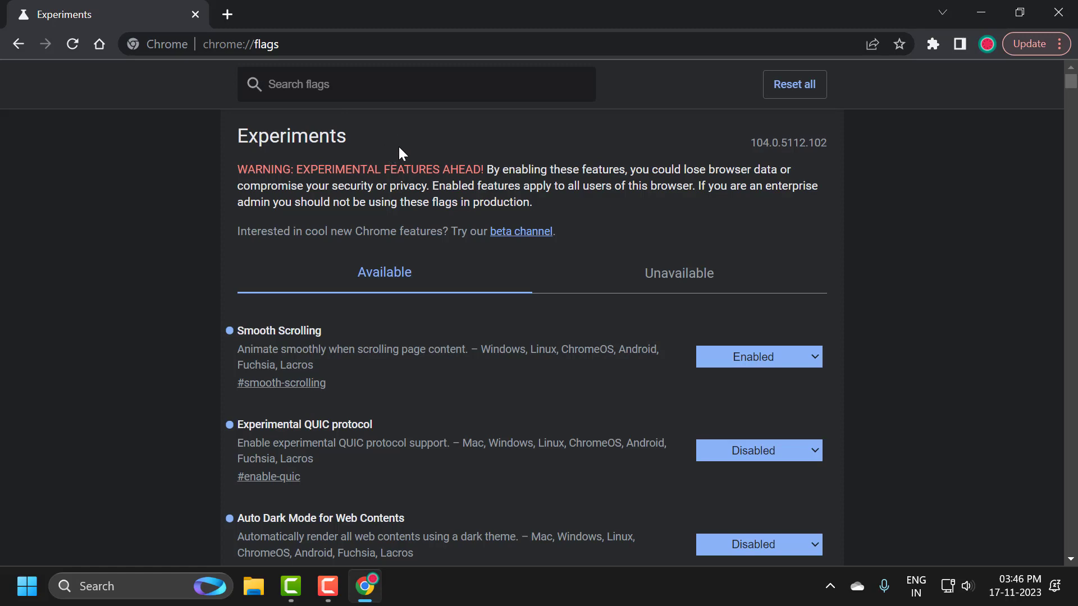
Step: Search the flags for "download" and locate the Enable download bubble flag
left_click(354, 78)
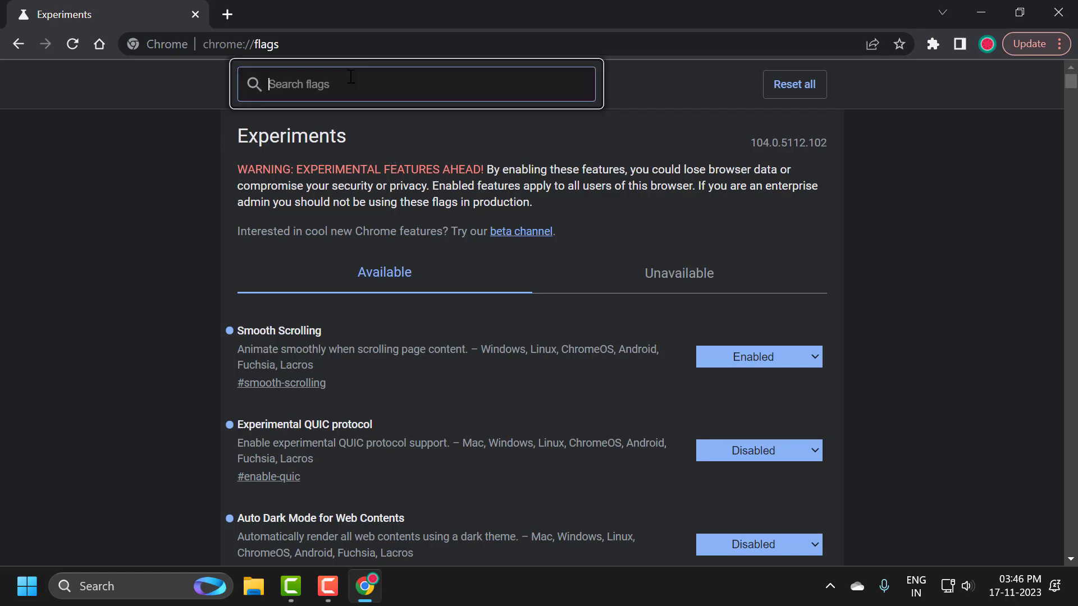
type("downl")
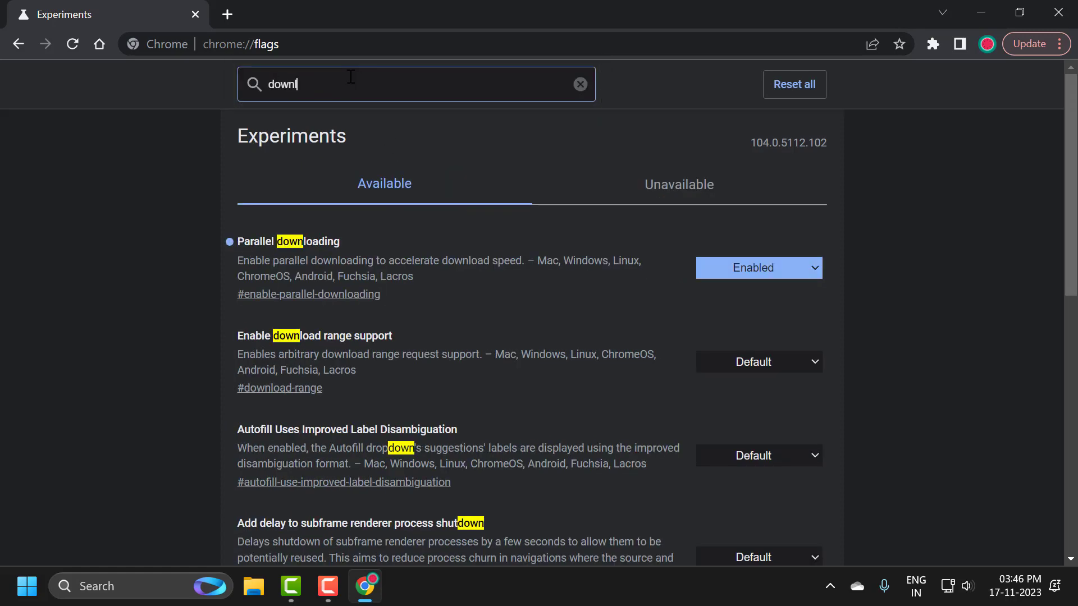
type("oad")
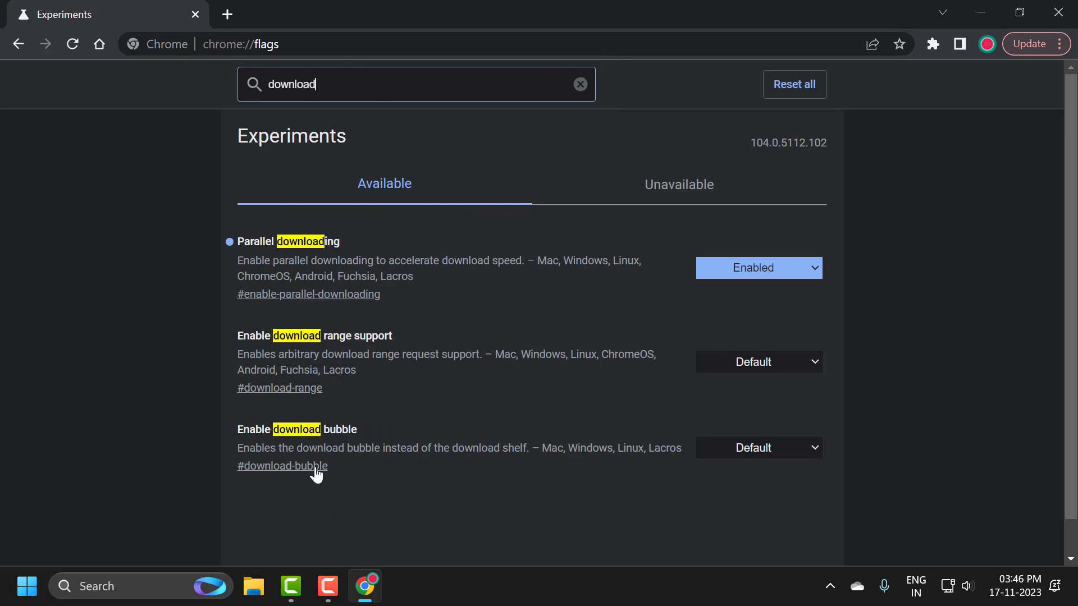
double_click(331, 429)
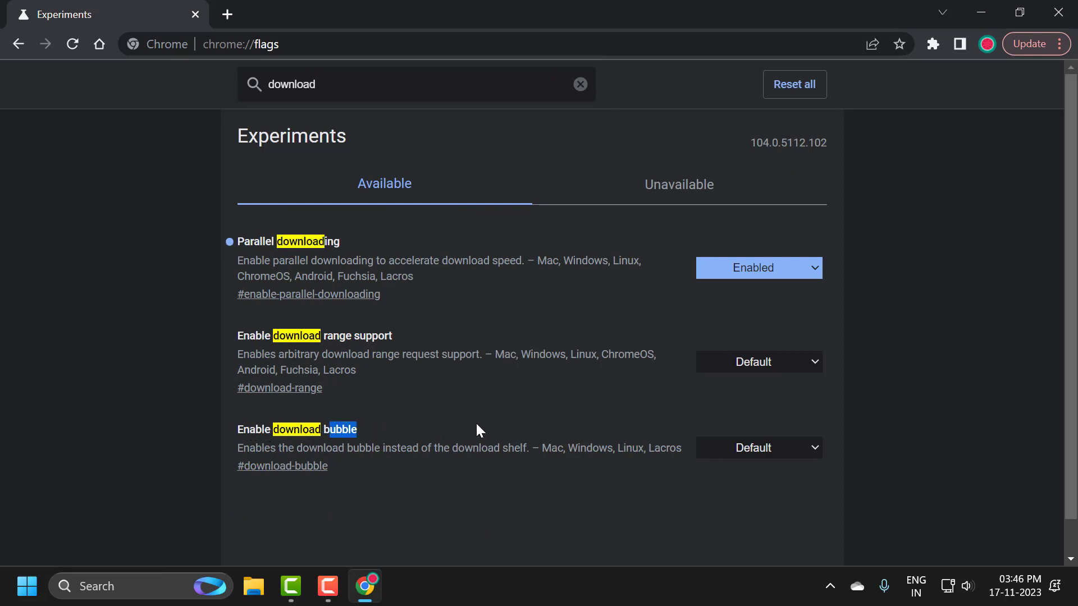
left_click(472, 434)
Step: Set the Enable download bubble flag to Disabled and relaunch the browser
left_click(808, 449)
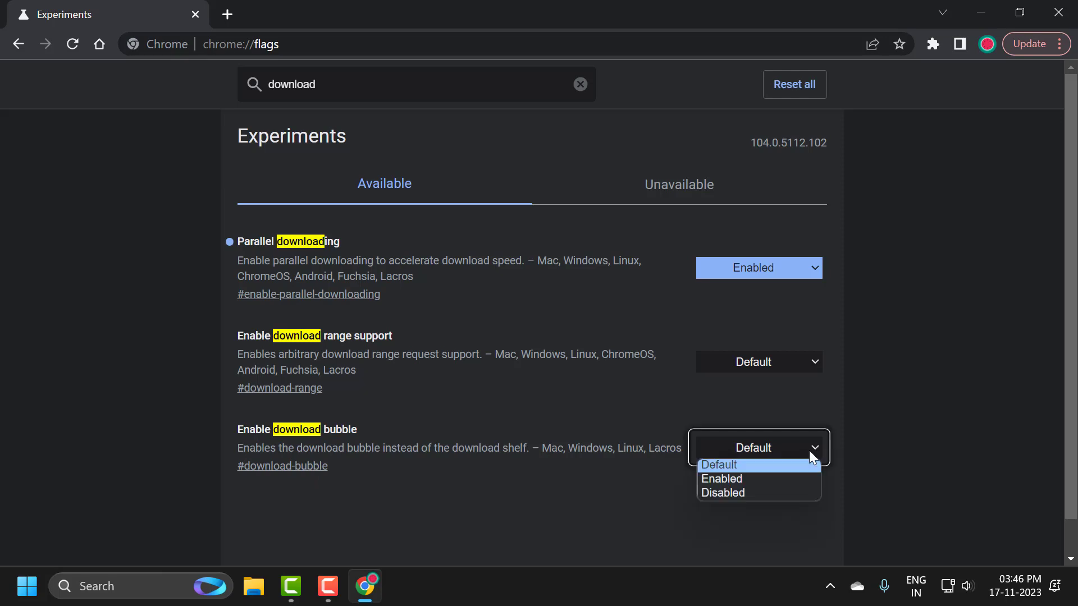
left_click(747, 483)
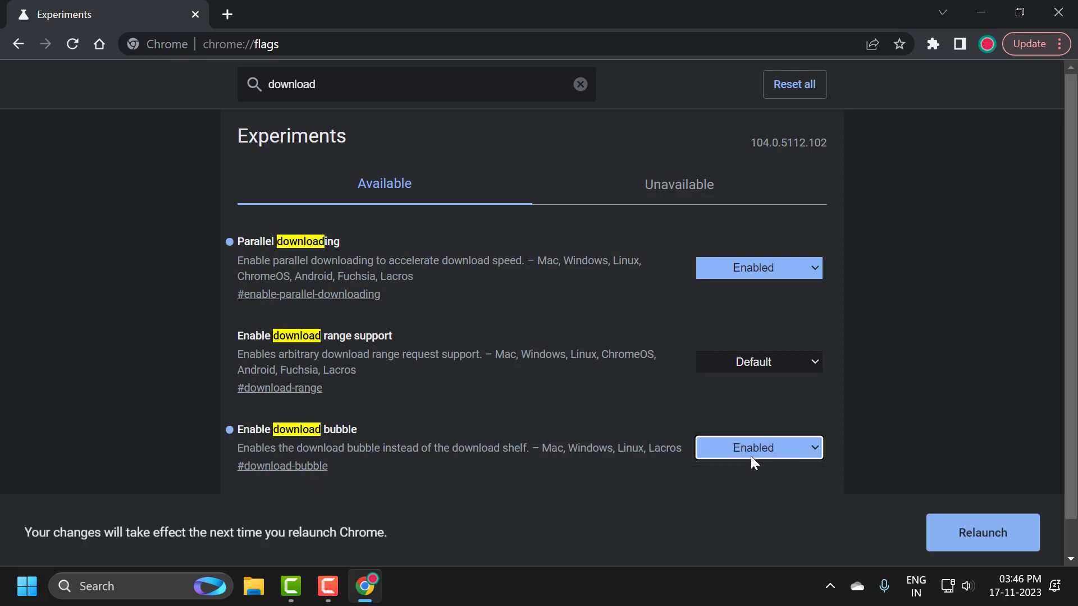
left_click(797, 449)
left_click(753, 493)
scroll(729, 449, "down", 1)
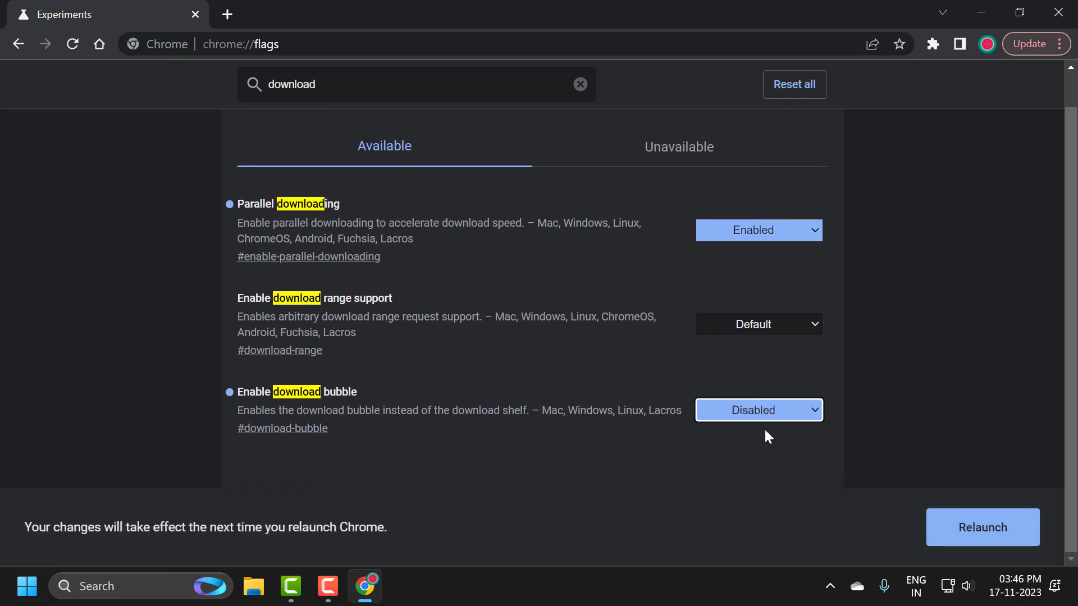
left_click(1002, 536)
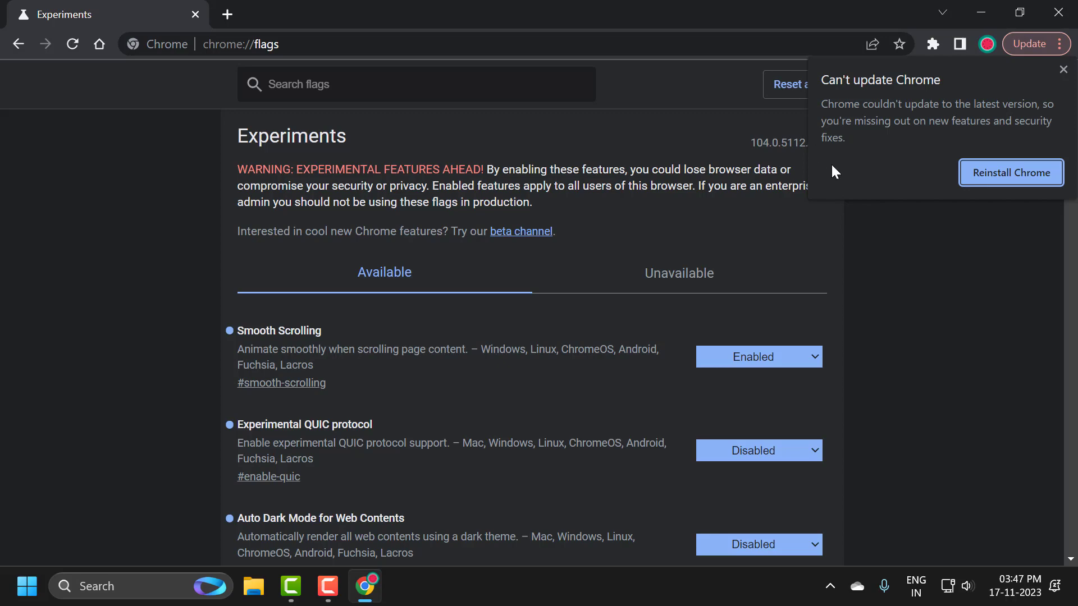
Step: Dismiss the Chrome update notice and open a new tab
left_click(1063, 69)
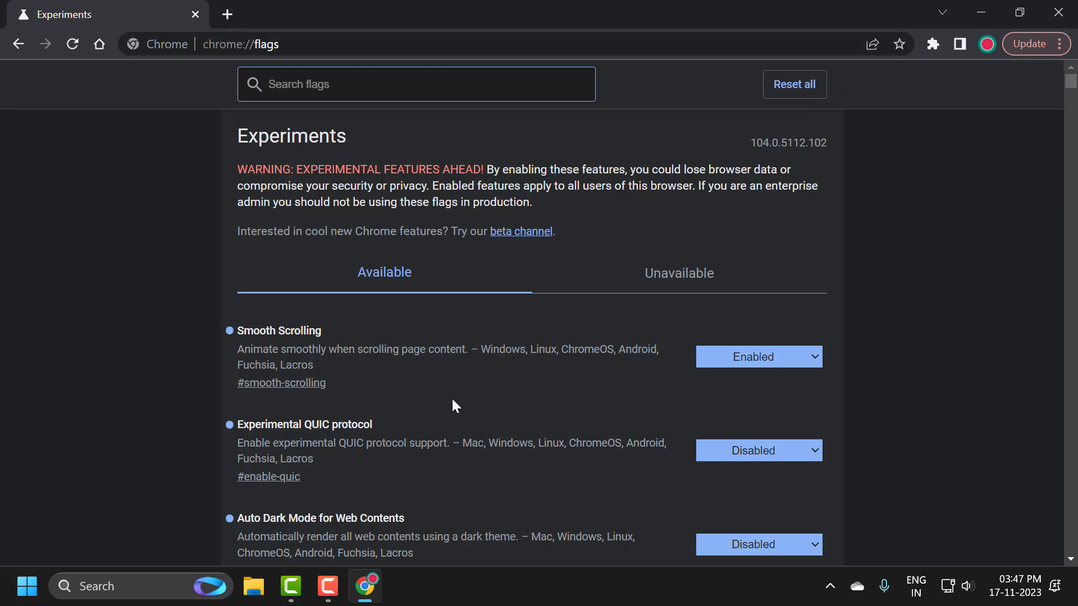
left_click(228, 14)
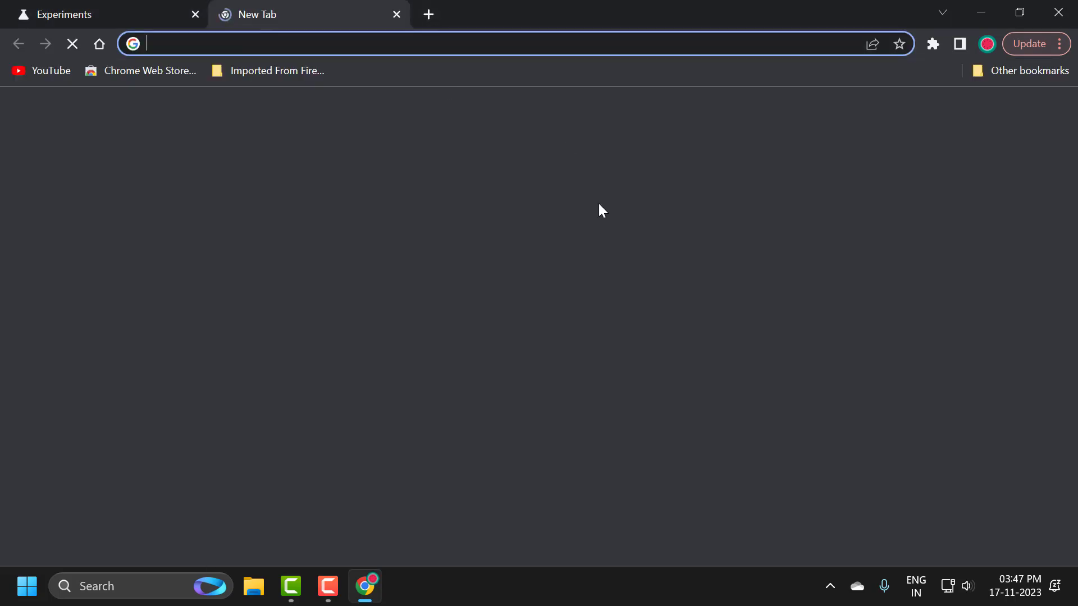